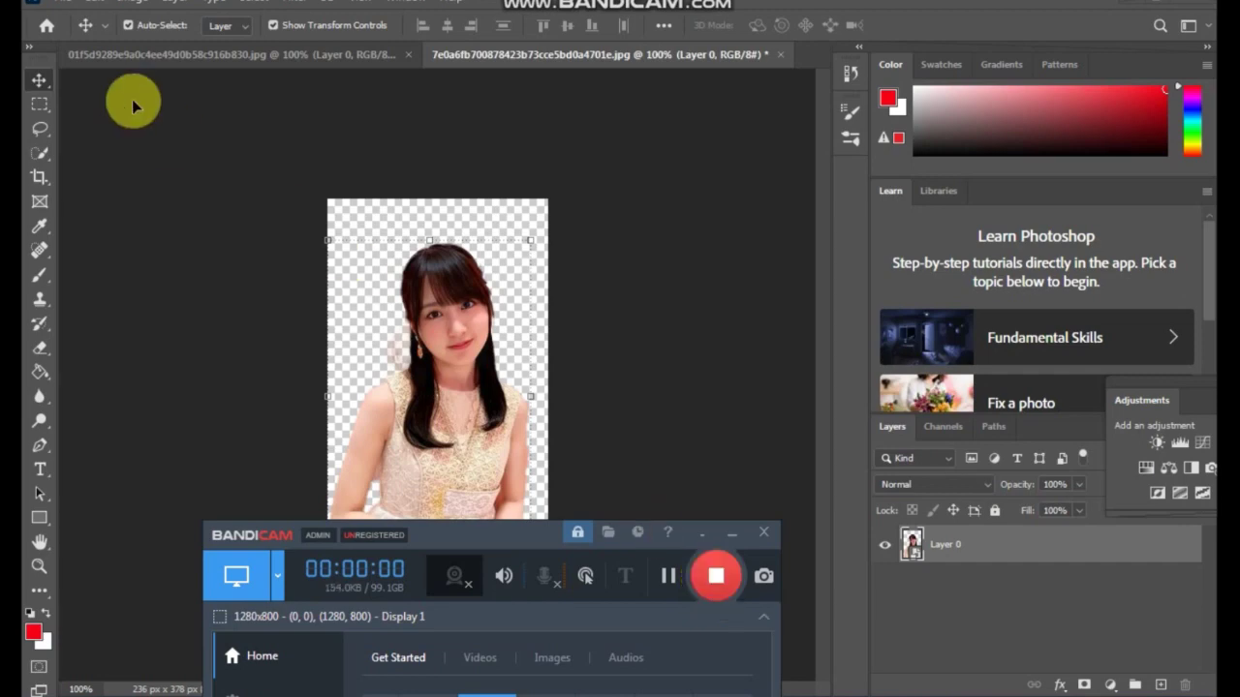
# Create a new blank white 1500 × 2100 px portrait document, Untitled-1
pyautogui.click(62, 6)
pyautogui.click(111, 21)
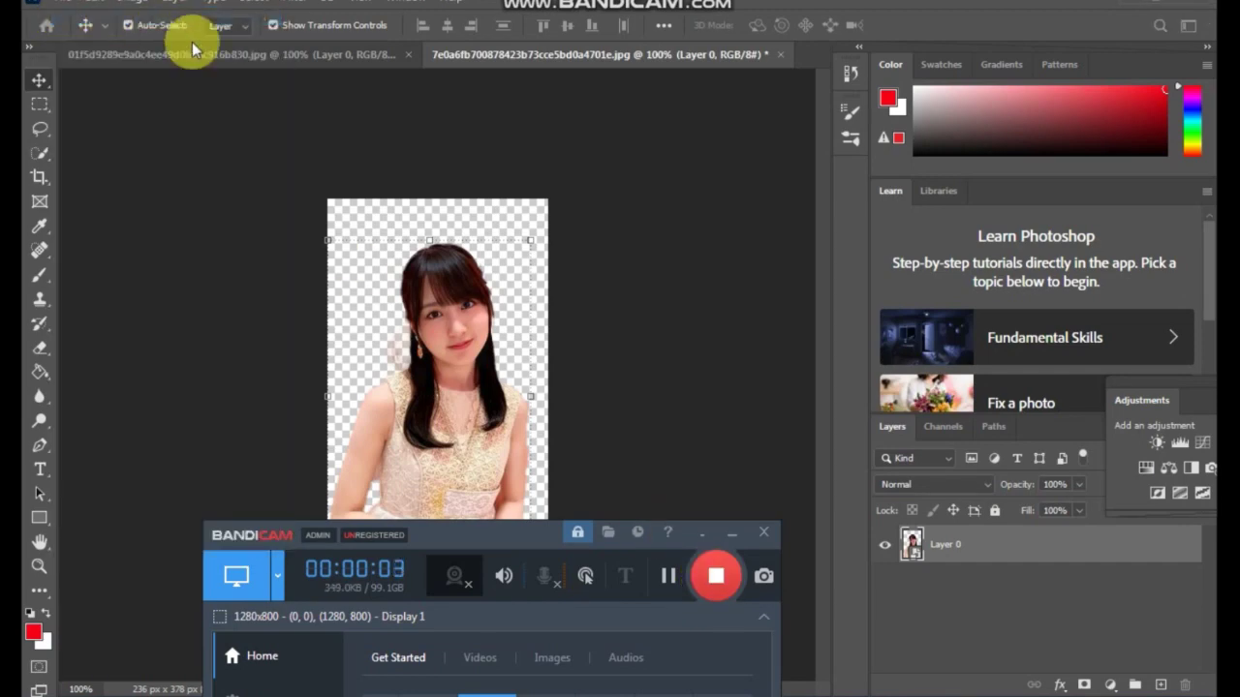
pyautogui.press('Return')
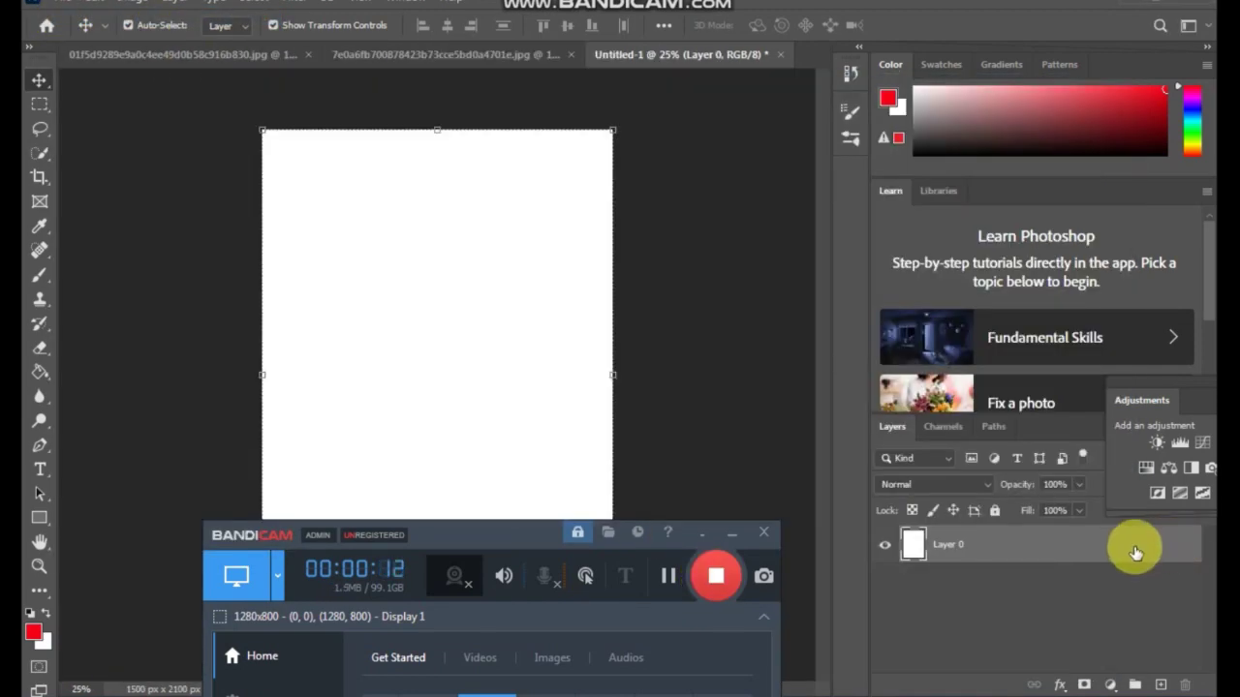
# Give the background layer a diagonal teal-to-pink Gradient Overlay layer style
pyautogui.doubleClick(1135, 550)
pyautogui.click(720, 539)
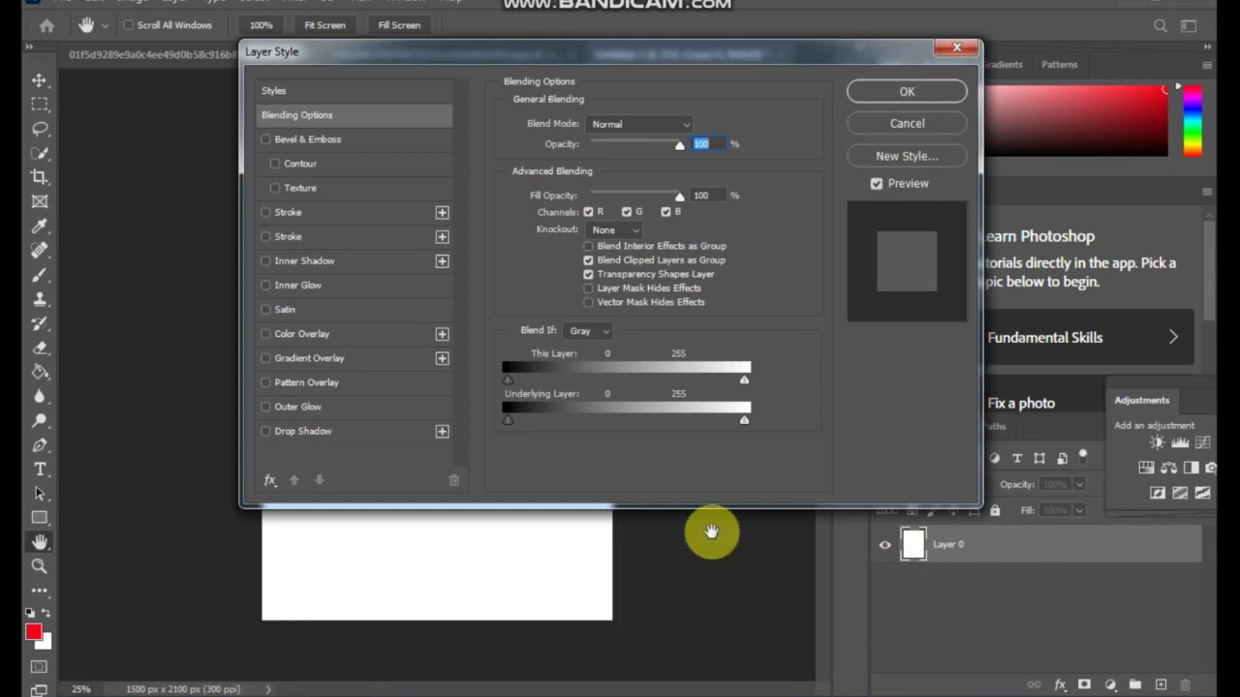
pyautogui.click(380, 358)
pyautogui.click(910, 91)
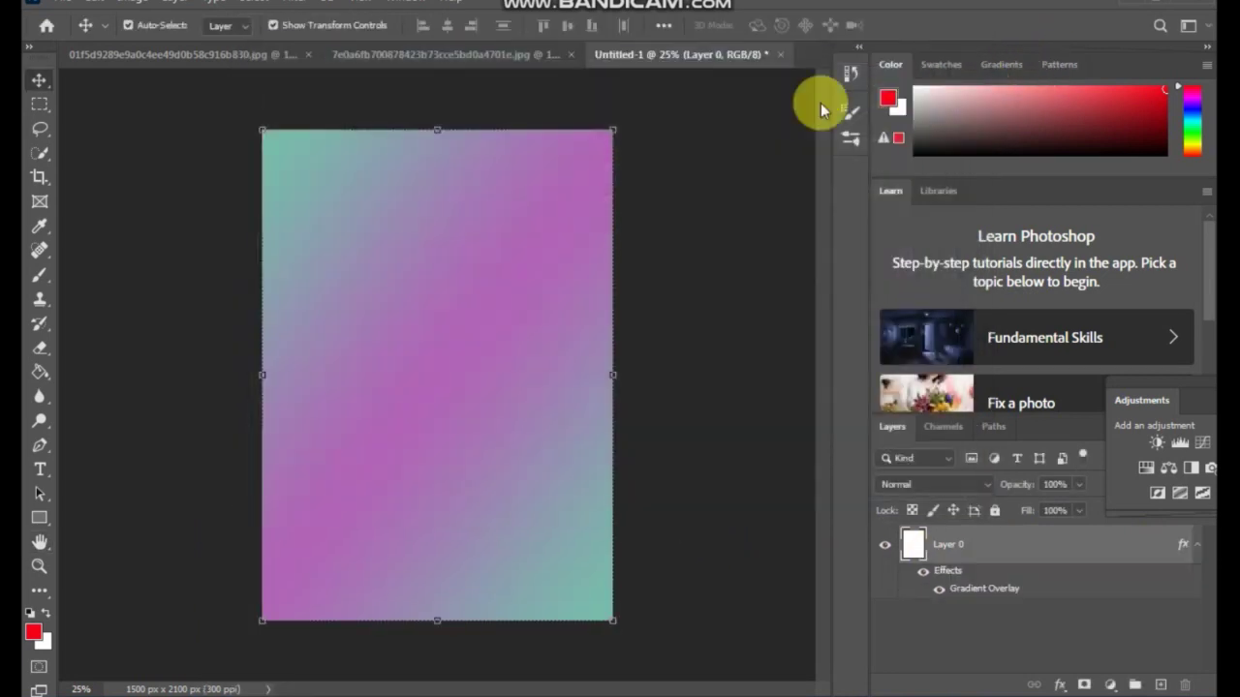
pyautogui.click(421, 52)
# Drag the cut-out woman into the poster as Layer 1, scaled about 109% and centred
pyautogui.moveTo(443, 497)
pyautogui.mouseDown()
pyautogui.moveTo(624, 216)
pyautogui.moveTo(662, 56)
pyautogui.mouseUp()
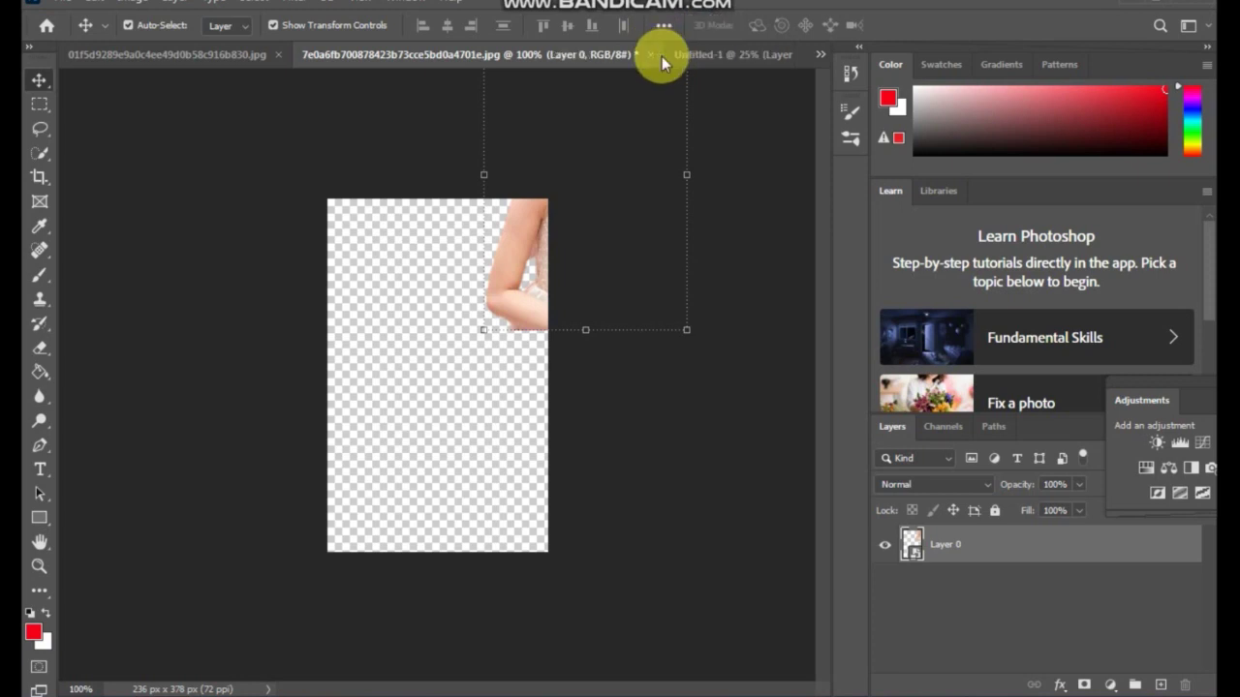
pyautogui.moveTo(514, 258); pyautogui.dragTo(410, 407)
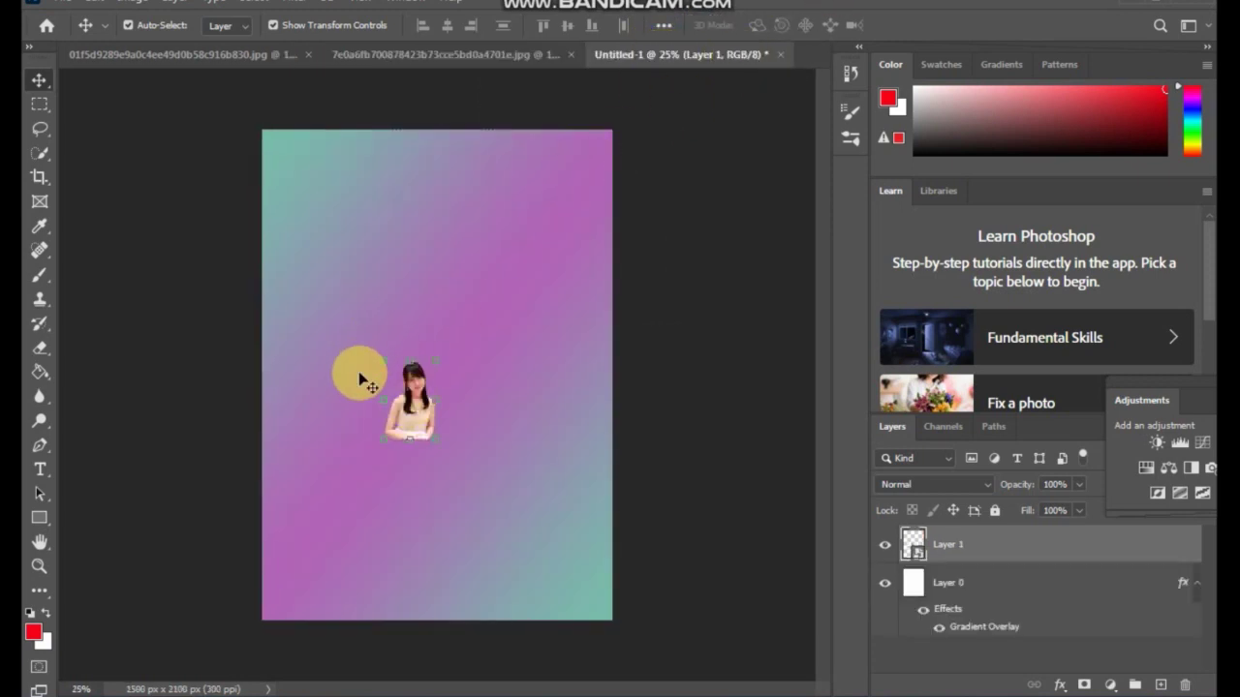
pyautogui.moveTo(384, 361); pyautogui.dragTo(95, 112)
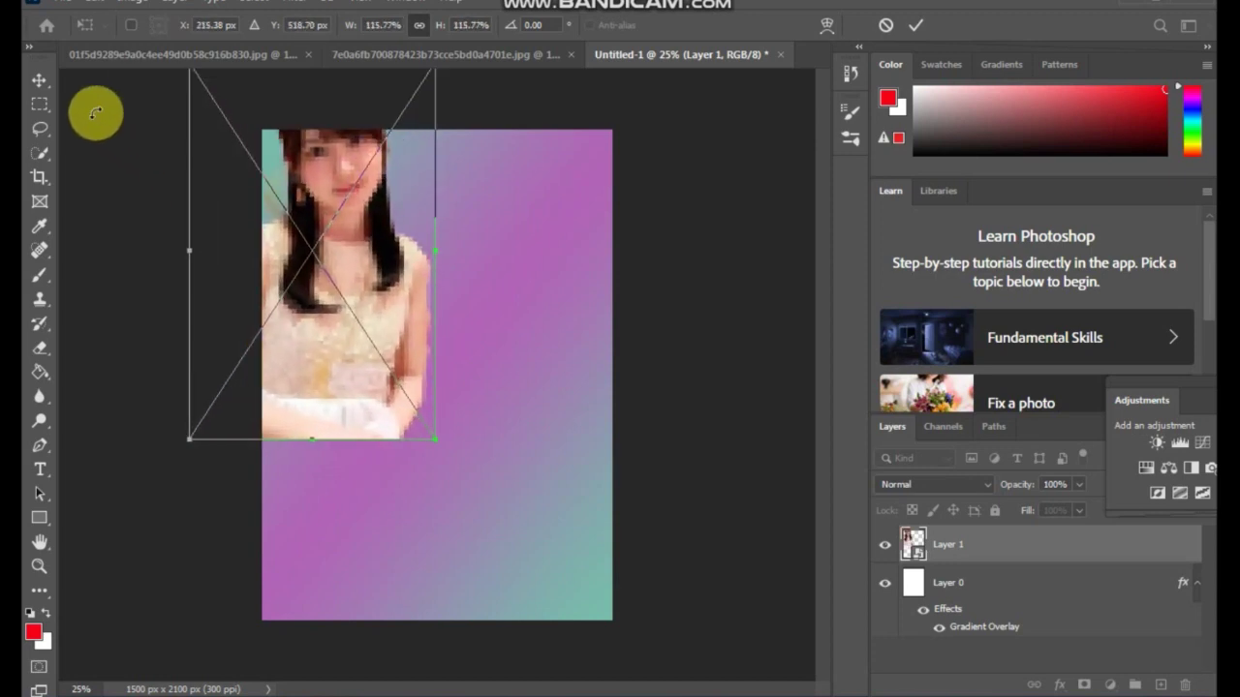
pyautogui.moveTo(334, 194); pyautogui.dragTo(440, 261)
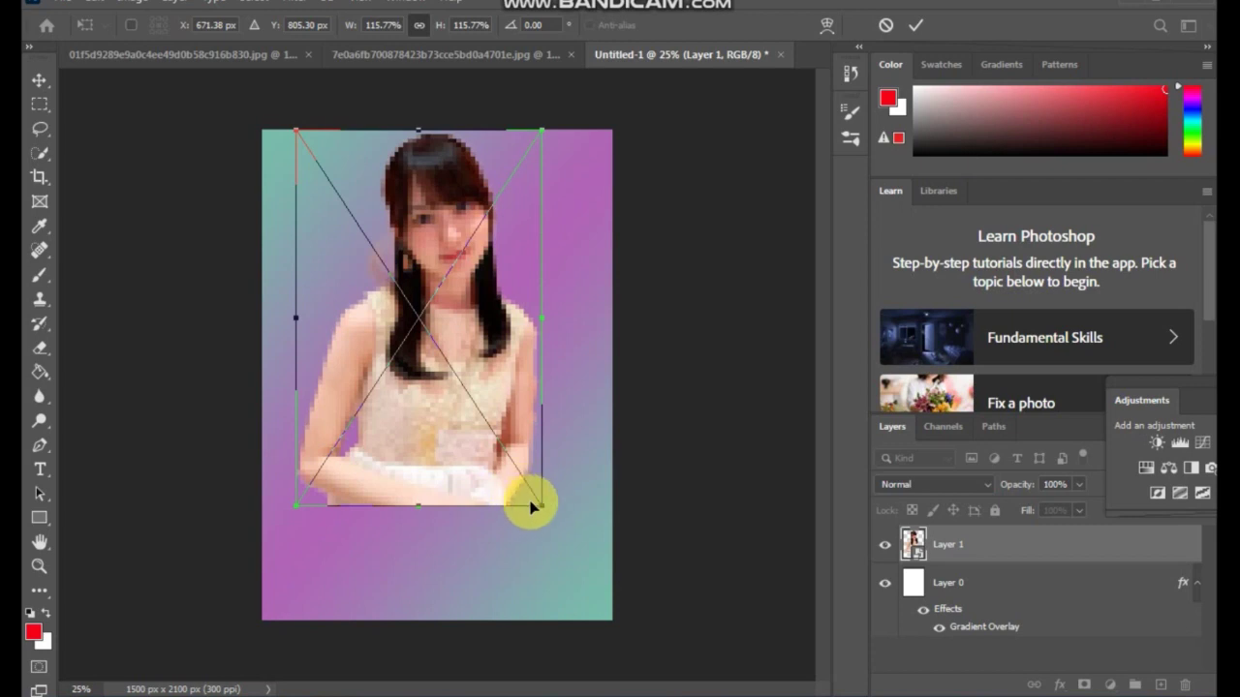
pyautogui.moveTo(541, 504); pyautogui.dragTo(527, 484)
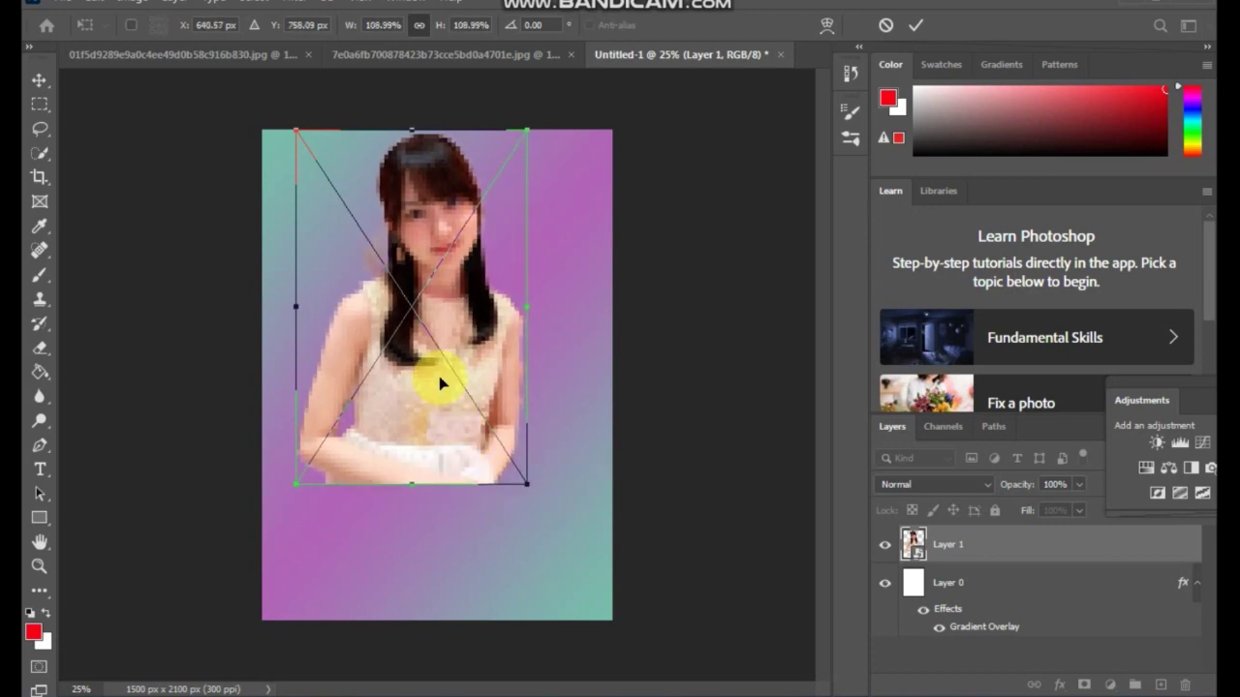
pyautogui.moveTo(448, 415); pyautogui.dragTo(463, 447)
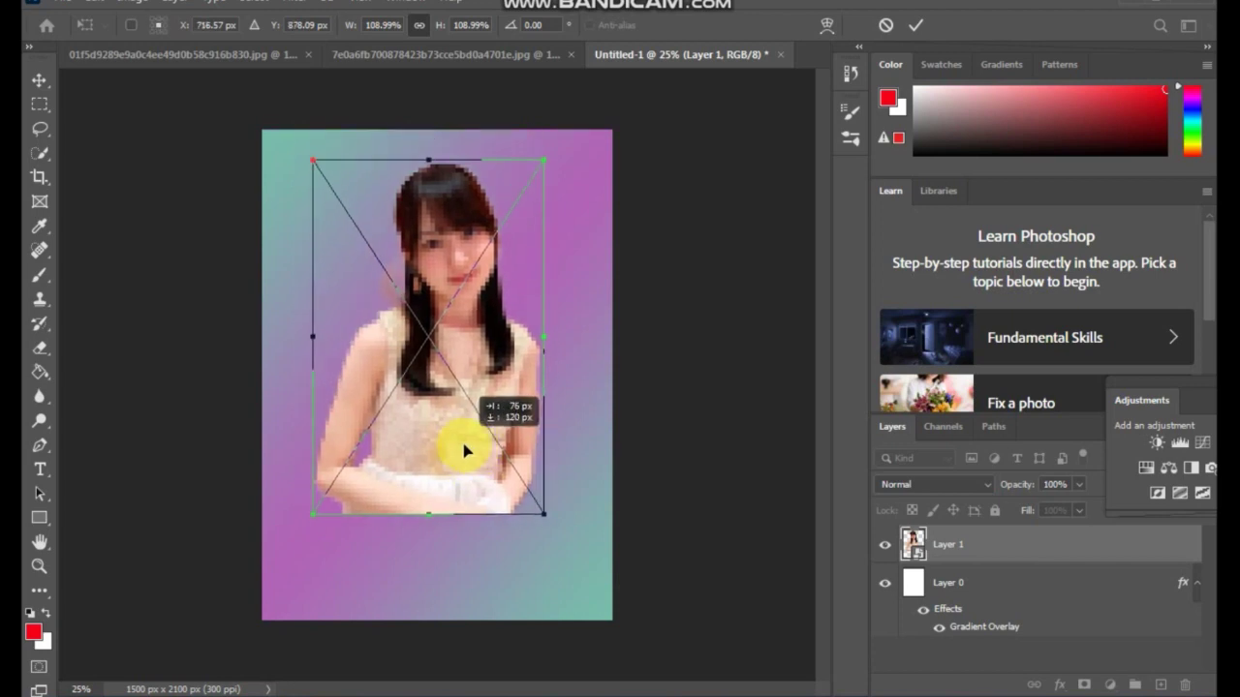
pyautogui.press('Return')
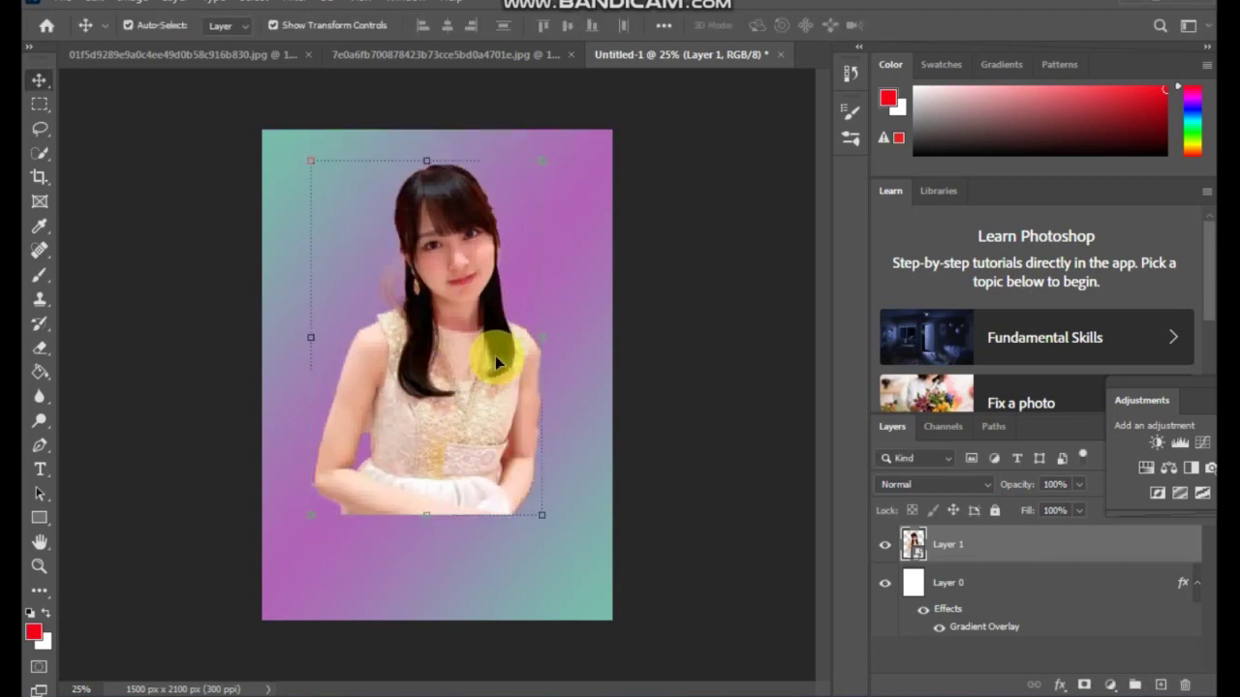
pyautogui.click(599, 284)
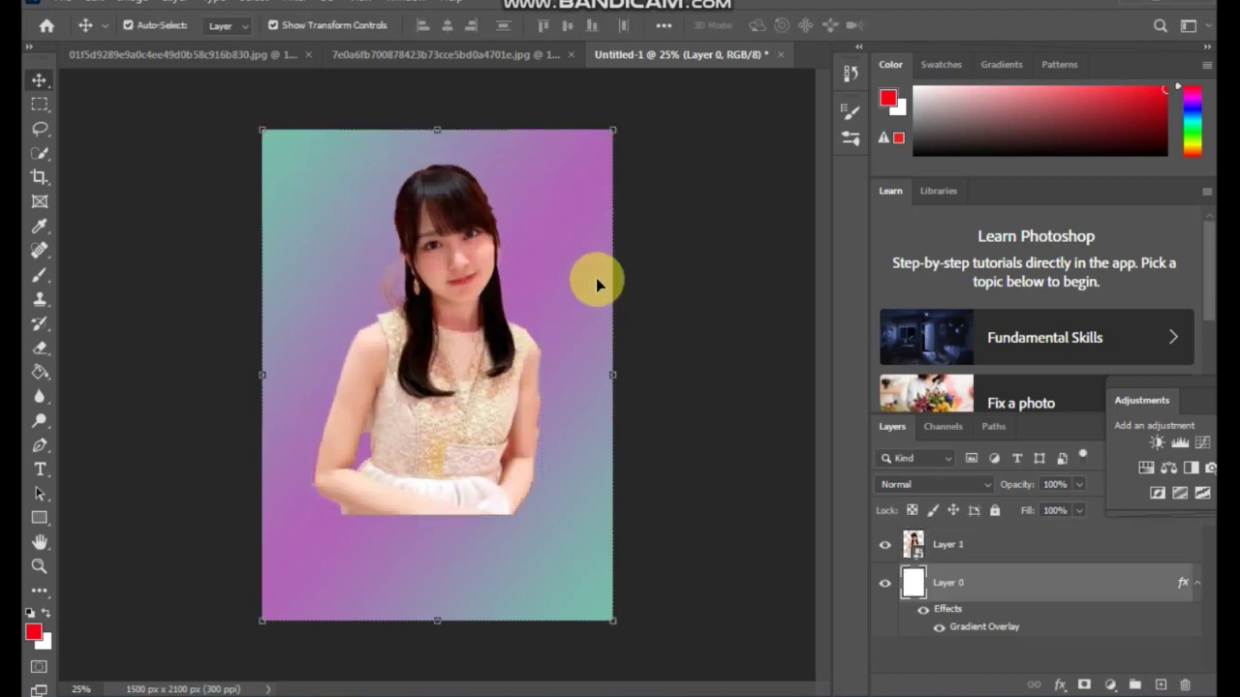
# Bring the red paint-drip graphic in as Layer 2, scaled about 351% over her waist
pyautogui.click(248, 56)
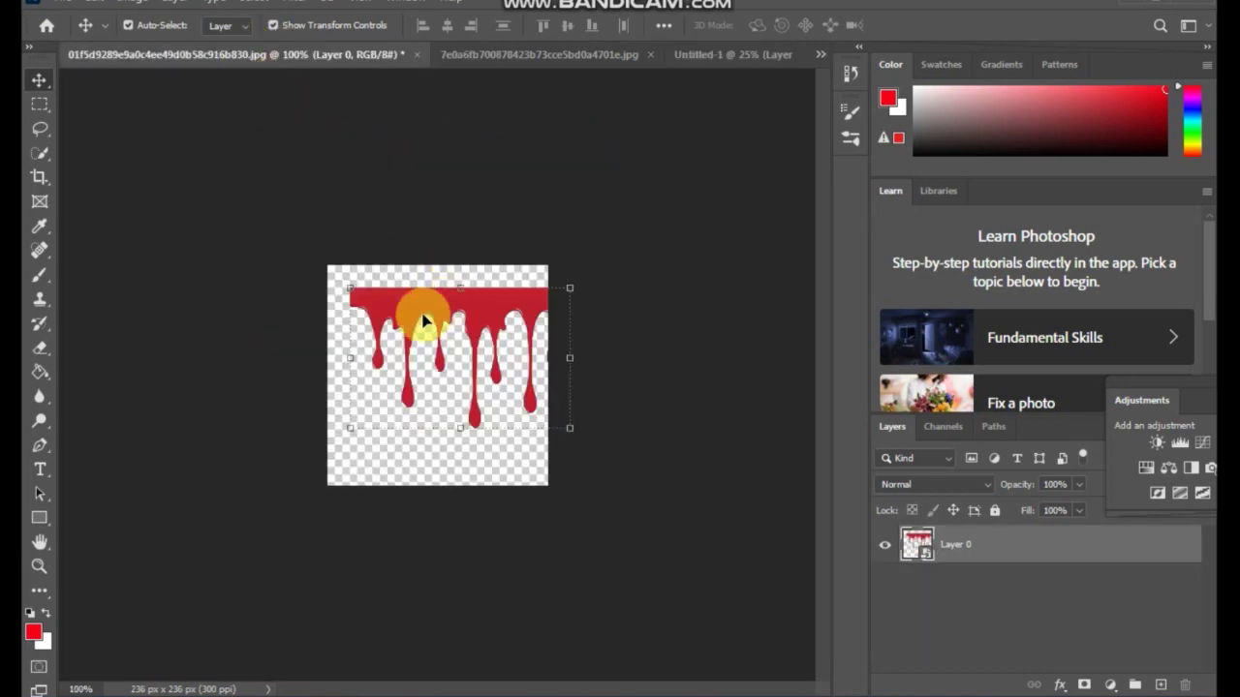
pyautogui.moveTo(411, 332); pyautogui.dragTo(708, 56)
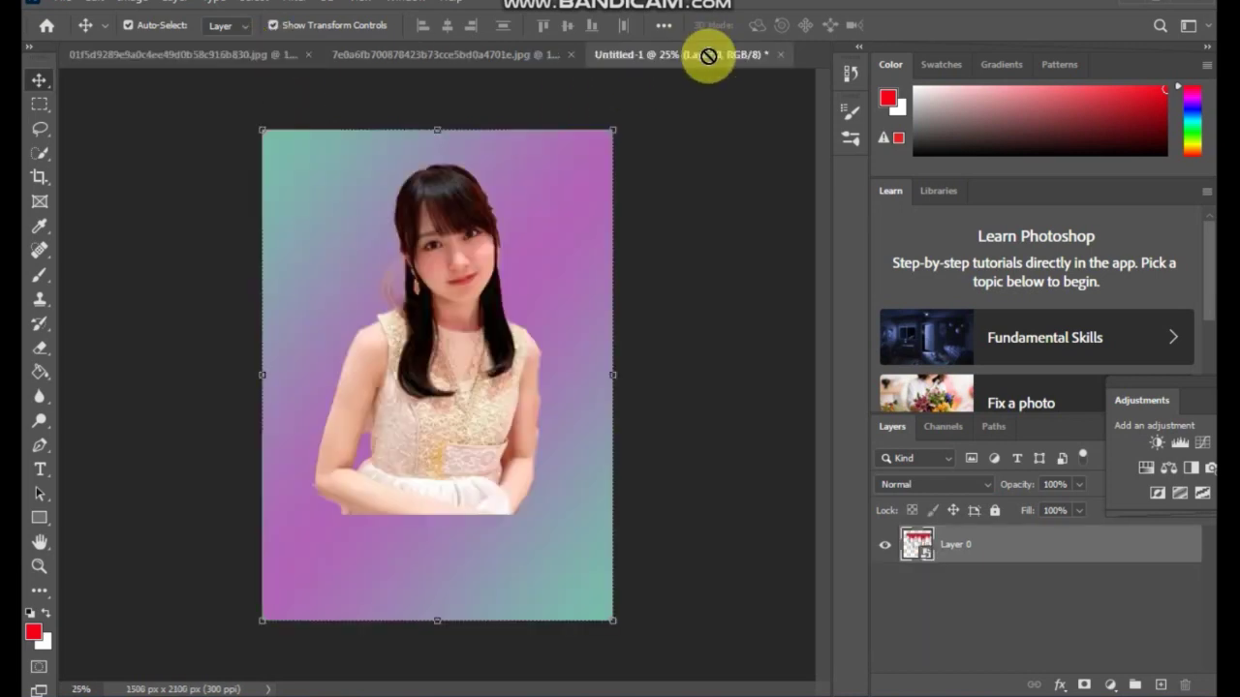
pyautogui.moveTo(455, 363)
pyautogui.mouseDown()
pyautogui.moveTo(407, 399)
pyautogui.moveTo(216, 278)
pyautogui.mouseUp()
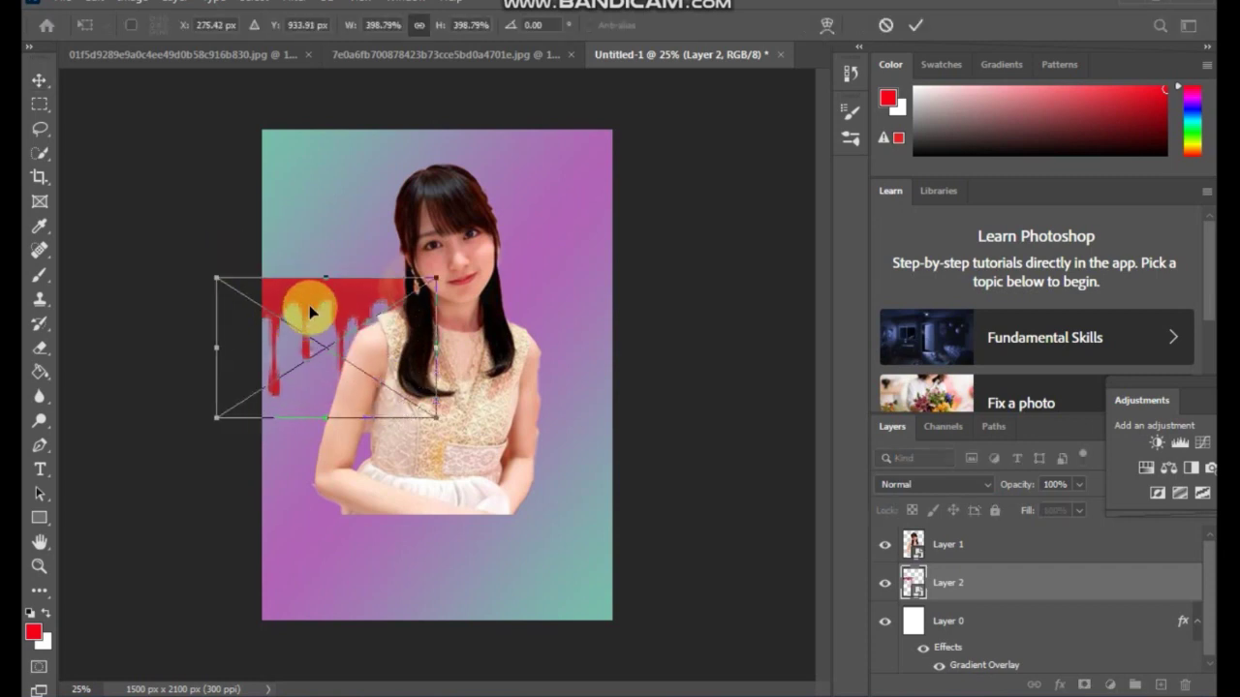
pyautogui.moveTo(313, 300)
pyautogui.mouseDown()
pyautogui.moveTo(429, 400)
pyautogui.moveTo(416, 397)
pyautogui.mouseUp()
pyautogui.moveTo(326, 443); pyautogui.dragTo(341, 443)
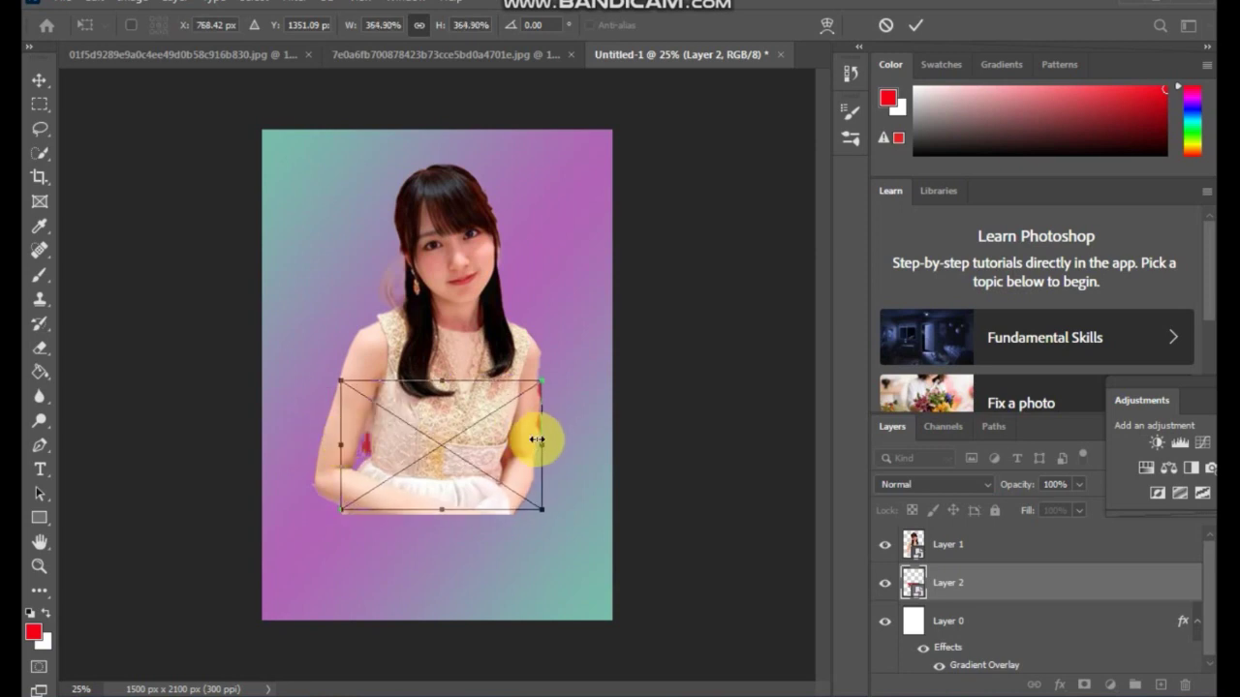
pyautogui.moveTo(540, 443); pyautogui.dragTo(531, 439)
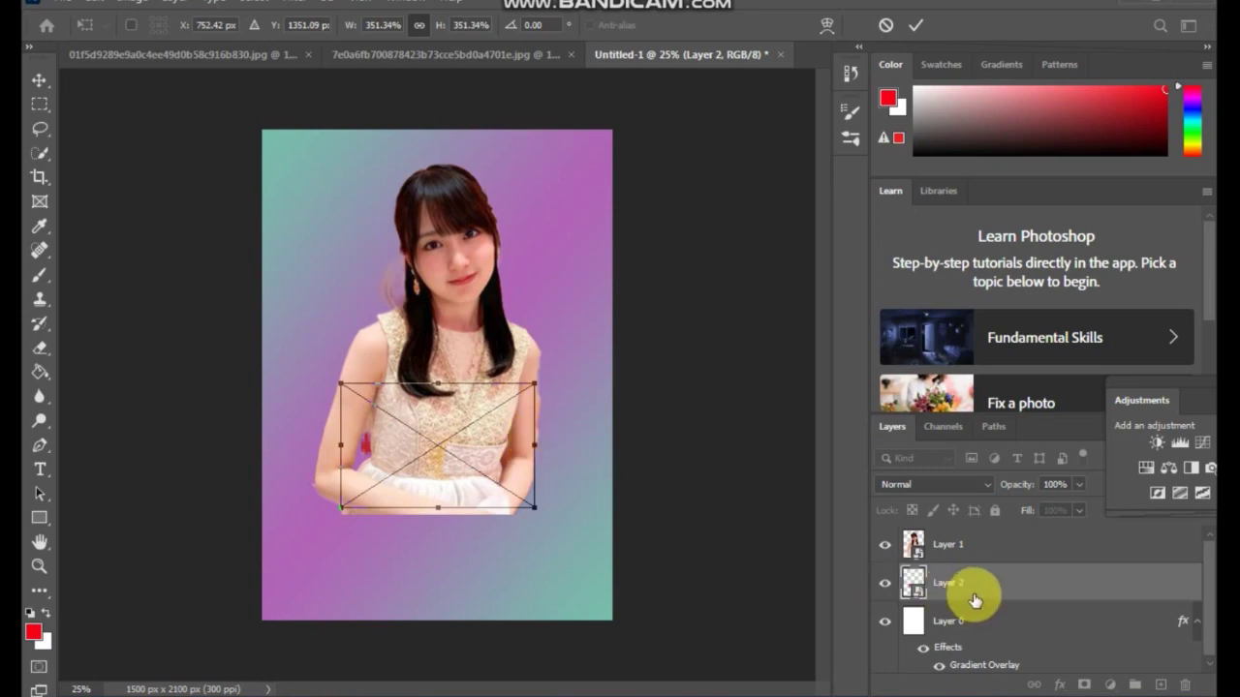
pyautogui.click(964, 545)
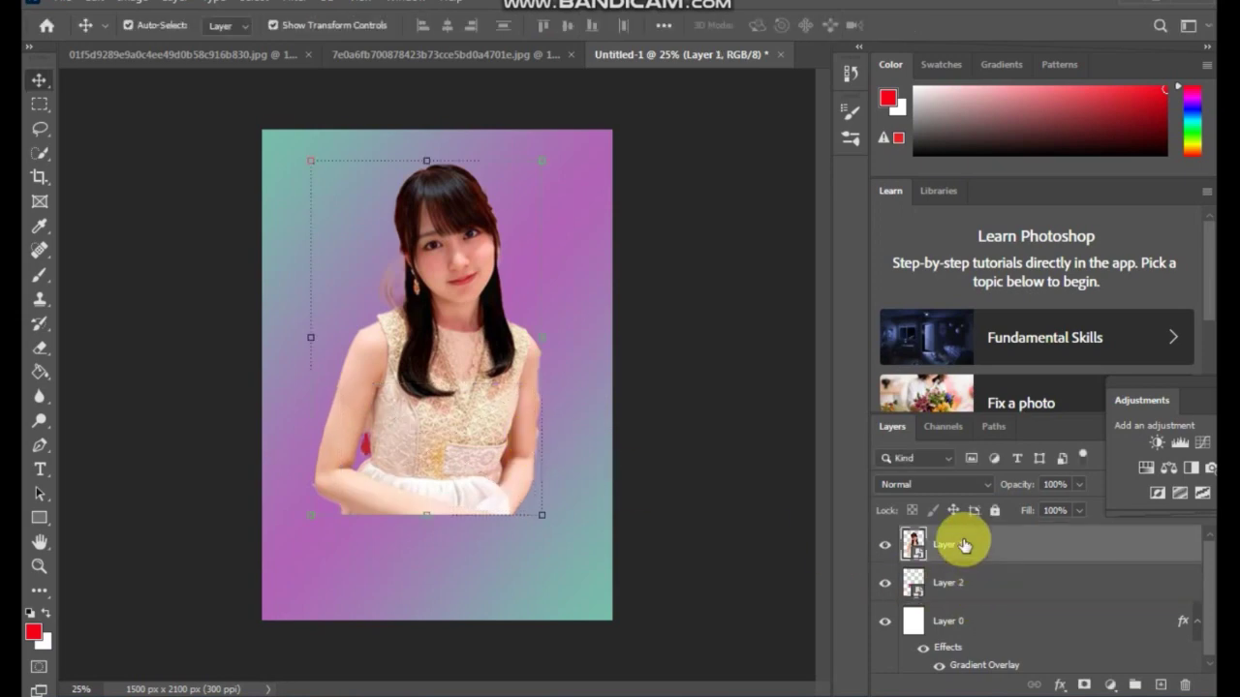
# Duplicate the woman layer as Layer 1 copy
pyautogui.rightClick(964, 545)
pyautogui.click(816, 33)
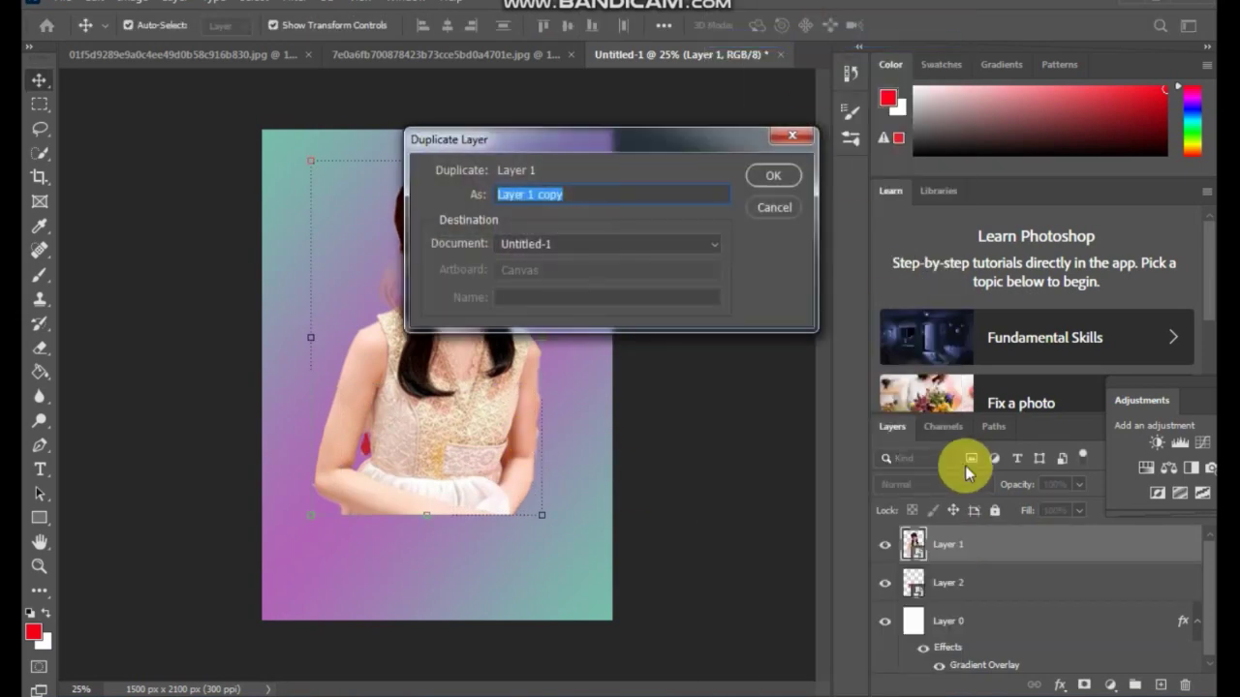
pyautogui.click(773, 177)
pyautogui.click(910, 548)
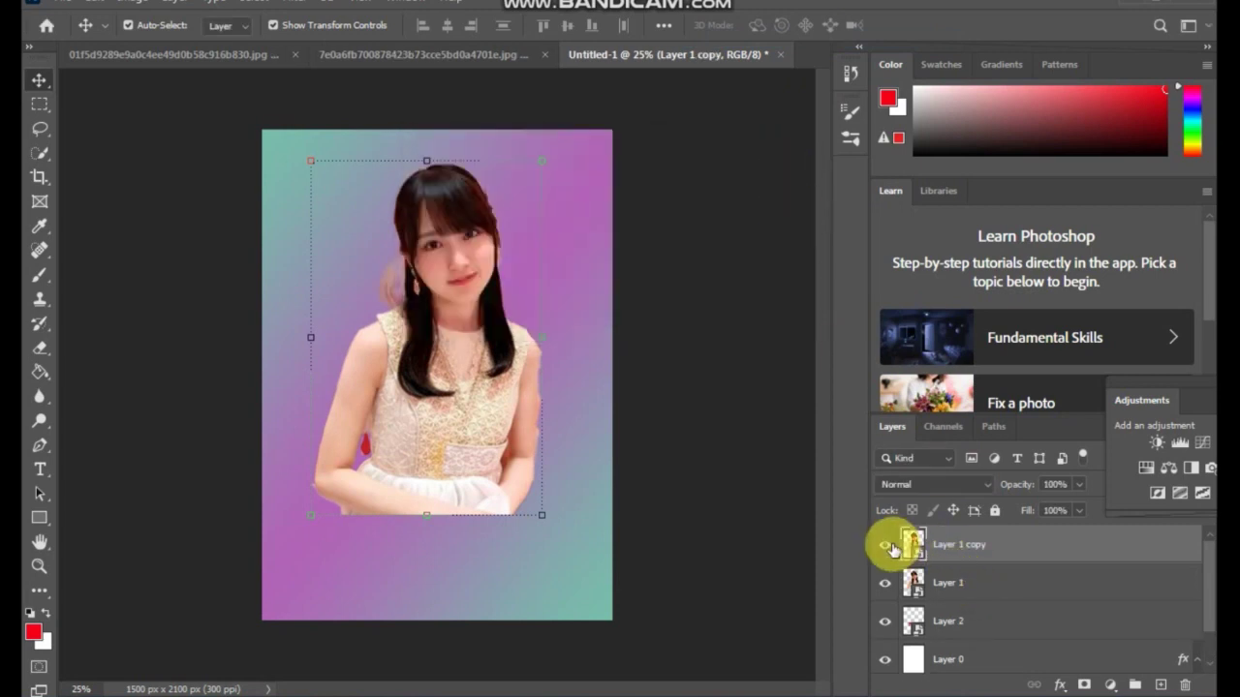
# Move Layer 1 below the drip layer and hide it, keeping Layer 1 copy visible
pyautogui.click(885, 545)
pyautogui.moveTo(985, 582)
pyautogui.mouseDown()
pyautogui.moveTo(988, 647)
pyautogui.moveTo(955, 636)
pyautogui.mouseUp()
pyautogui.click(884, 620)
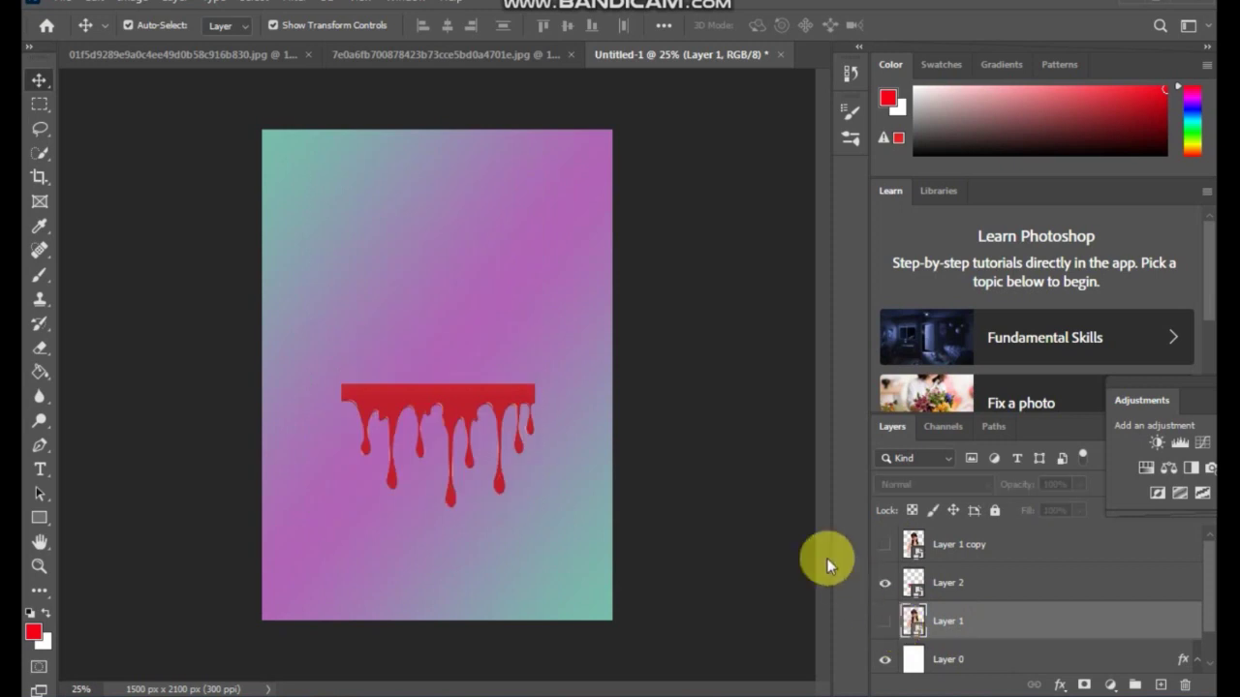
pyautogui.click(884, 544)
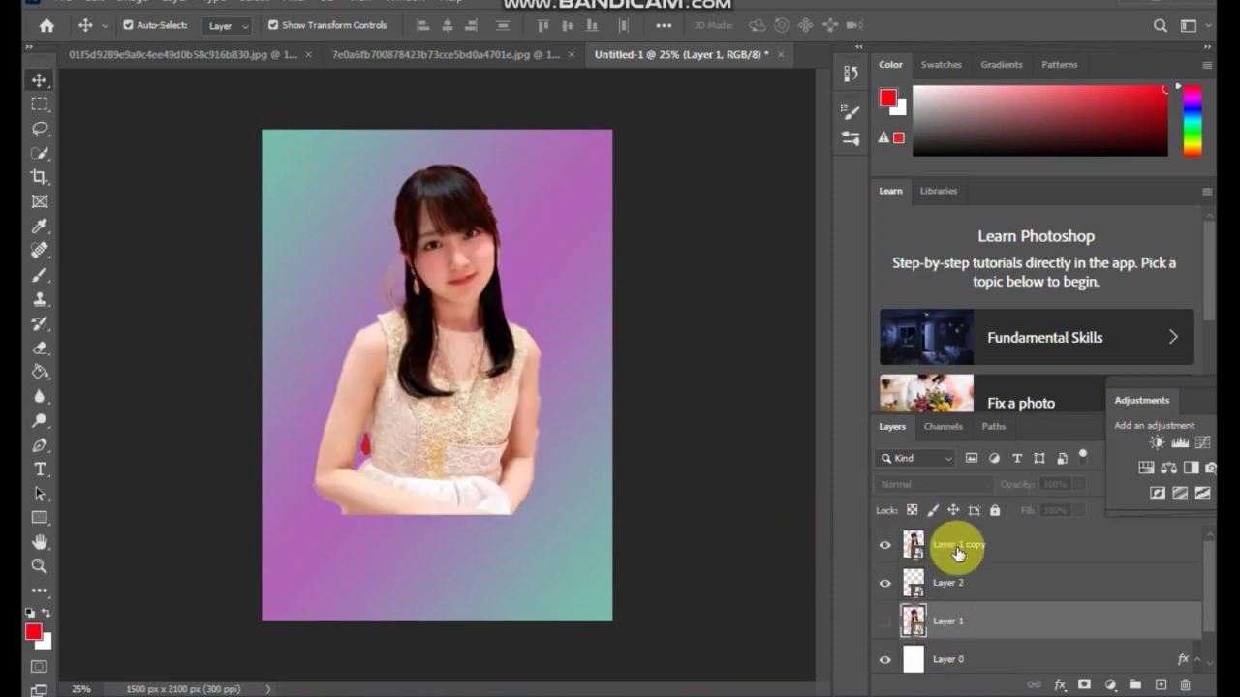
pyautogui.click(975, 545)
pyautogui.click(286, 3)
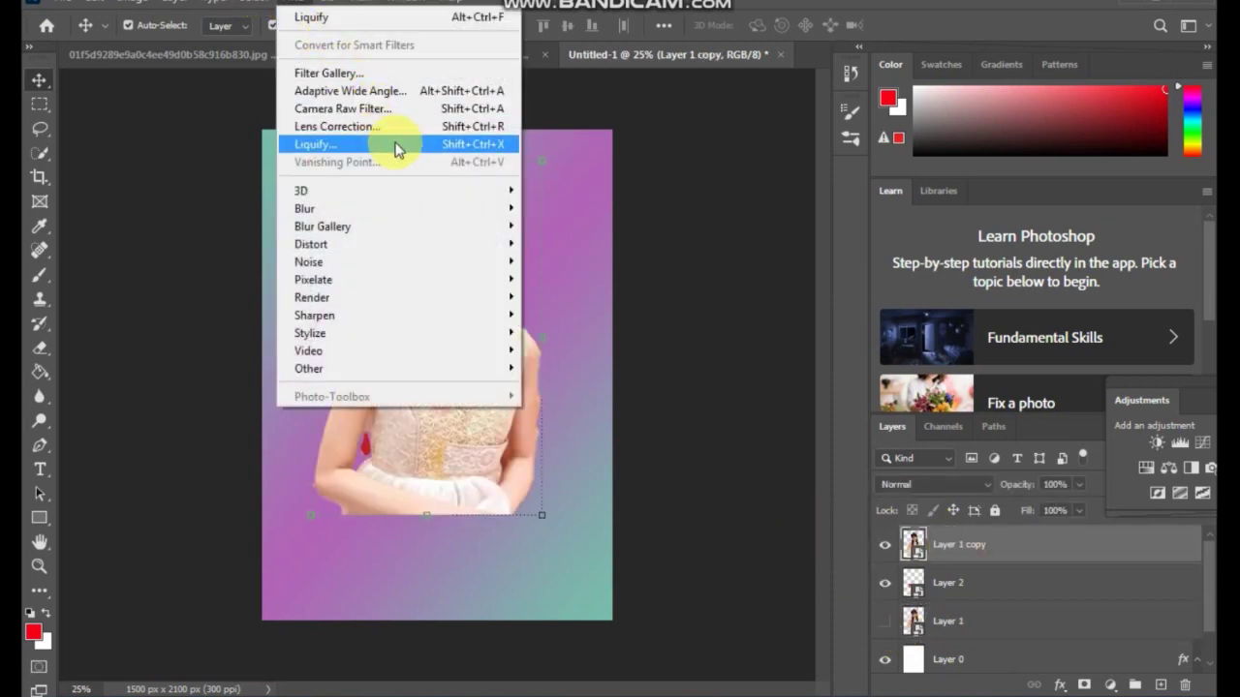
# Liquify-warp the woman copy's torso and arms outward, then clip it to the drip layer
pyautogui.click(397, 144)
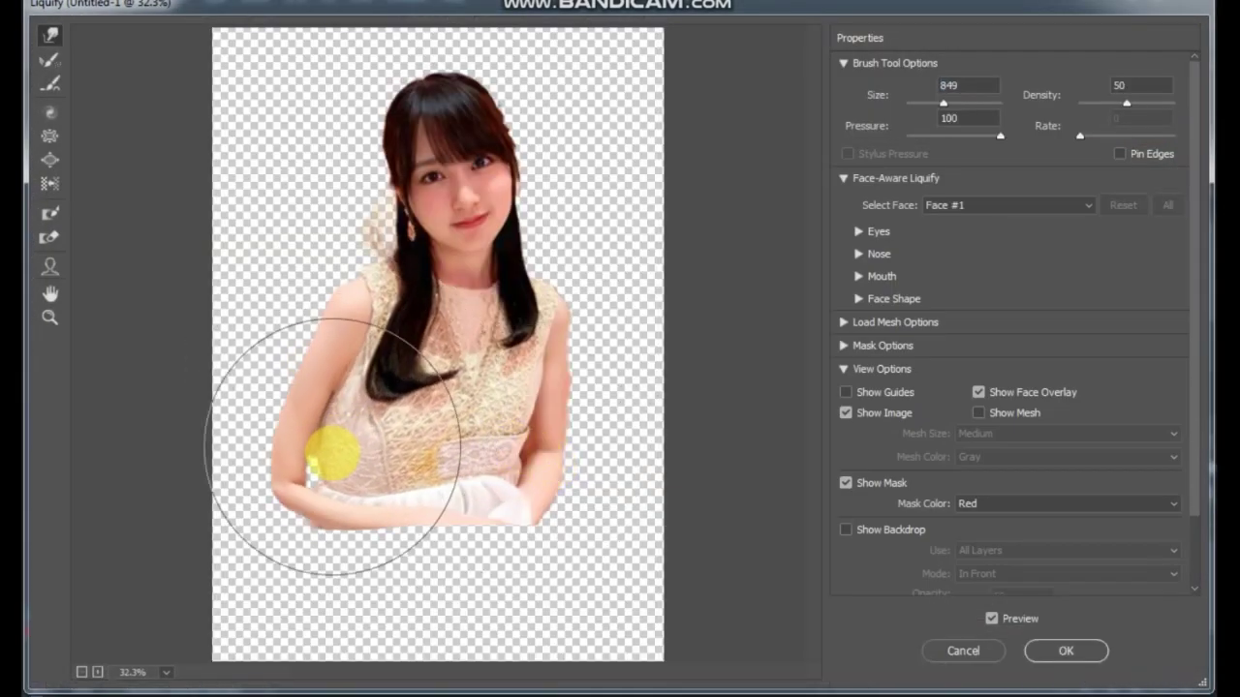
pyautogui.moveTo(380, 396)
pyautogui.mouseDown()
pyautogui.moveTo(466, 438)
pyautogui.moveTo(572, 465)
pyautogui.mouseUp()
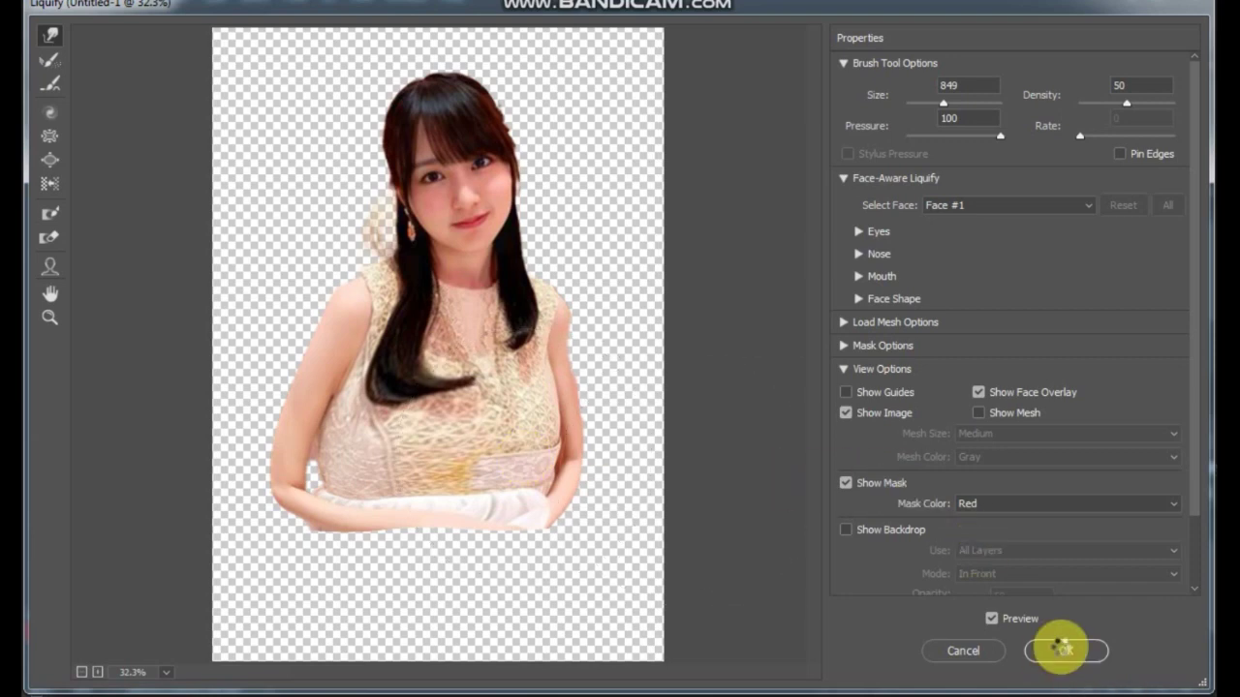
pyautogui.click(1062, 650)
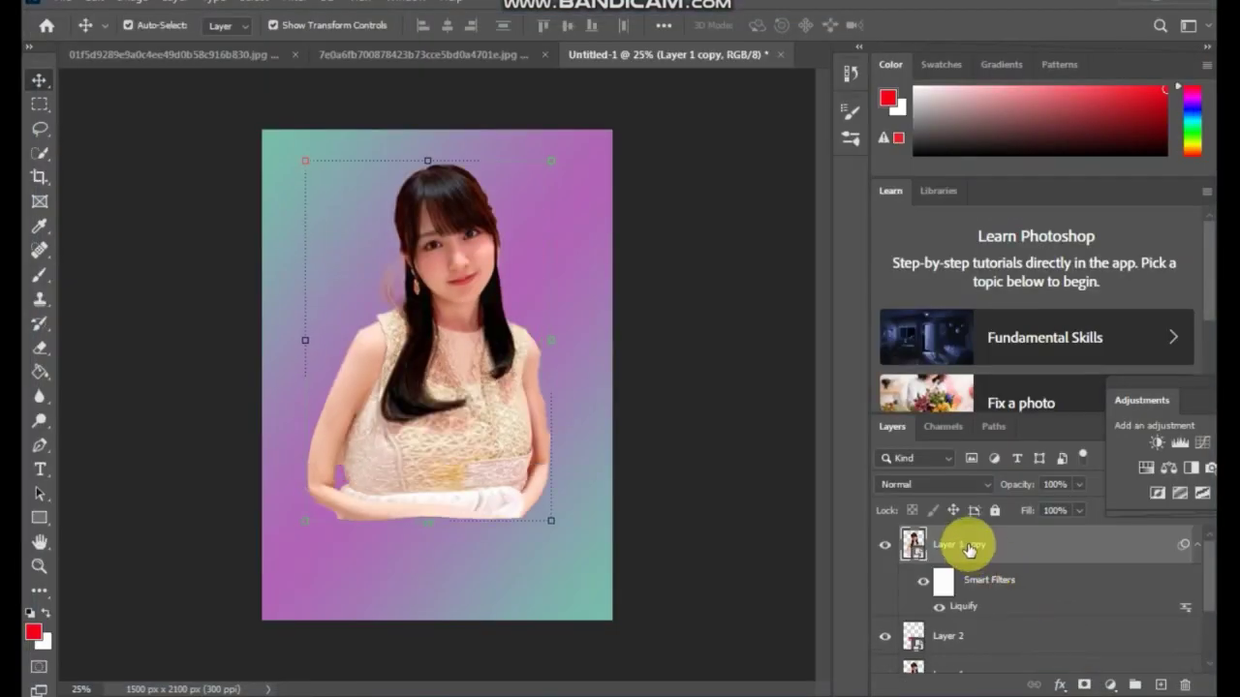
pyautogui.rightClick(973, 545)
pyautogui.click(890, 417)
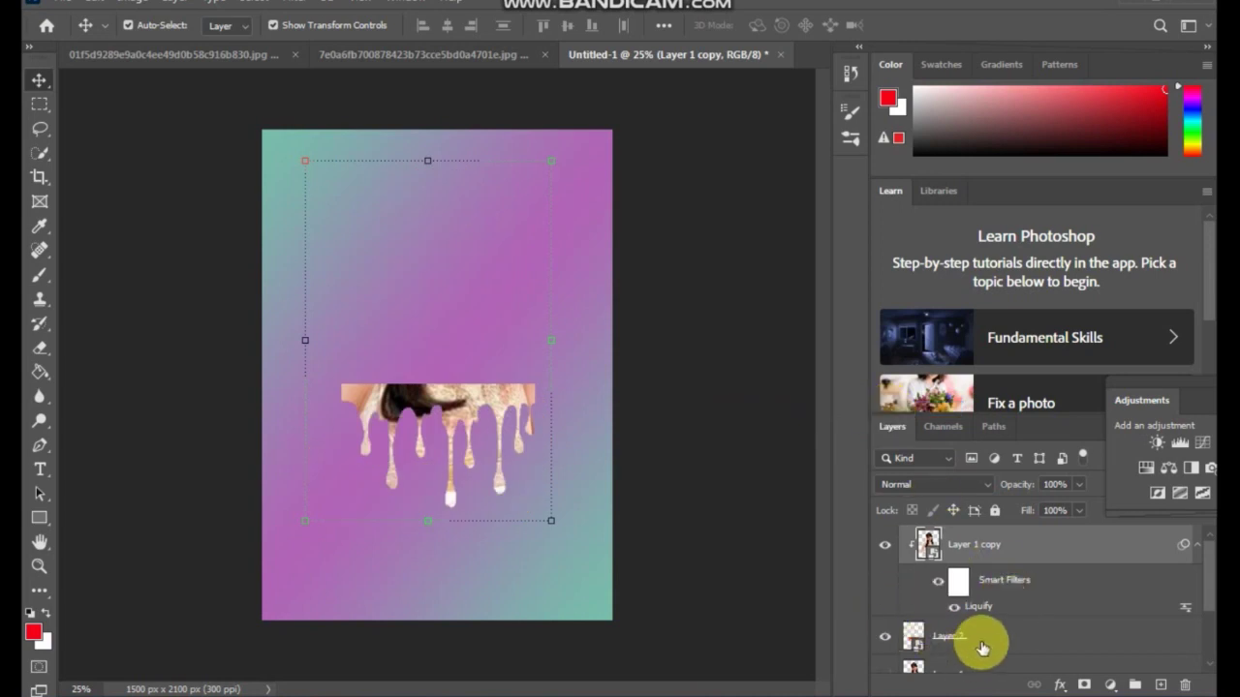
# Show the full woman photo Layer 1 again and add a layer mask to it
pyautogui.scroll(-3, 981, 647)
pyautogui.click(884, 580)
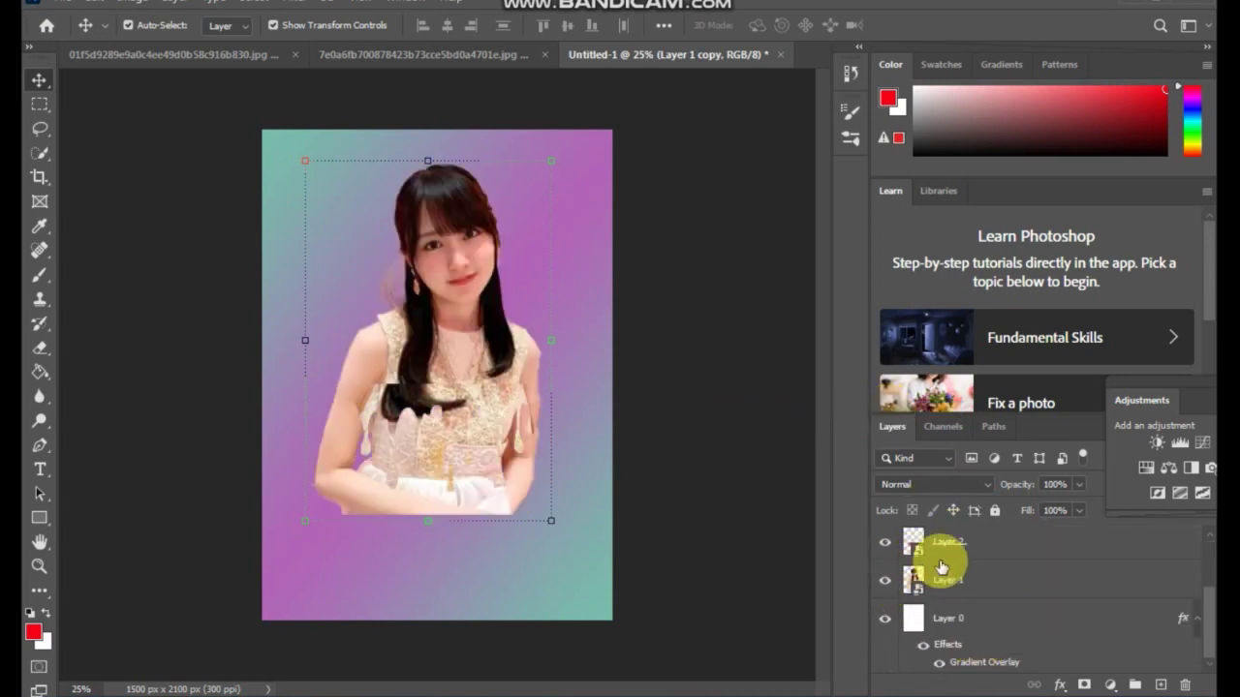
pyautogui.click(1049, 573)
pyautogui.click(1083, 685)
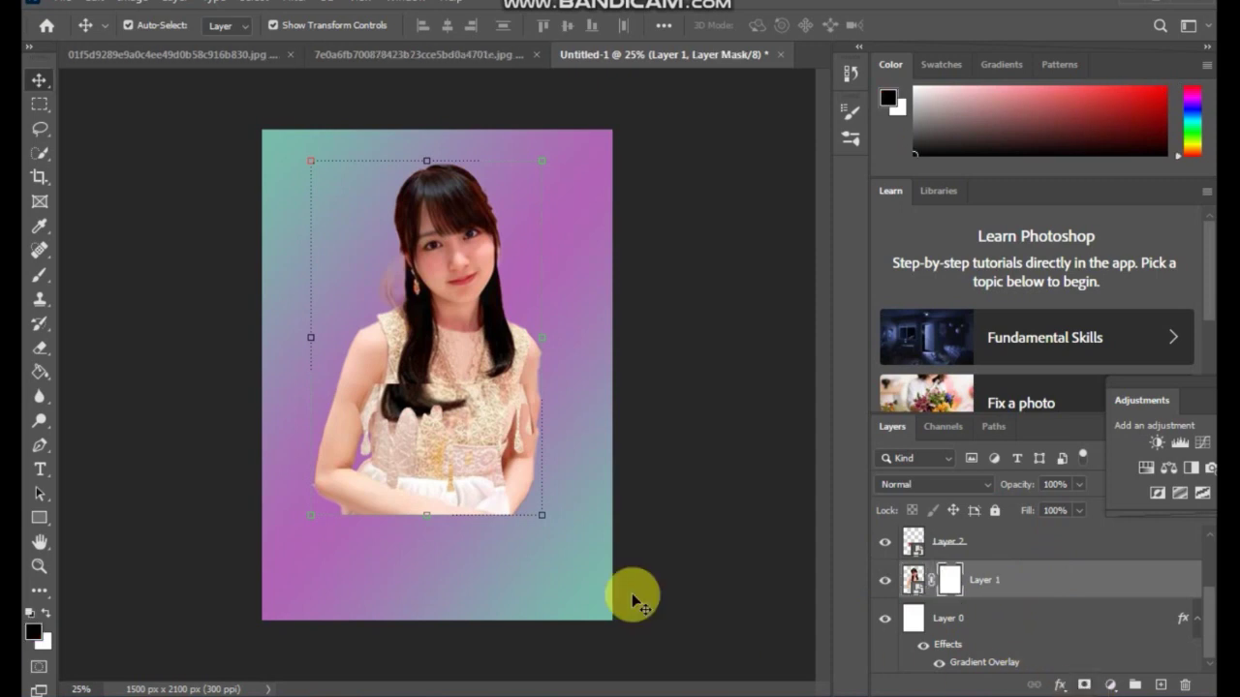
# Paint black with a soft round brush on the mask to hide her lower dress and arms
pyautogui.click(42, 275)
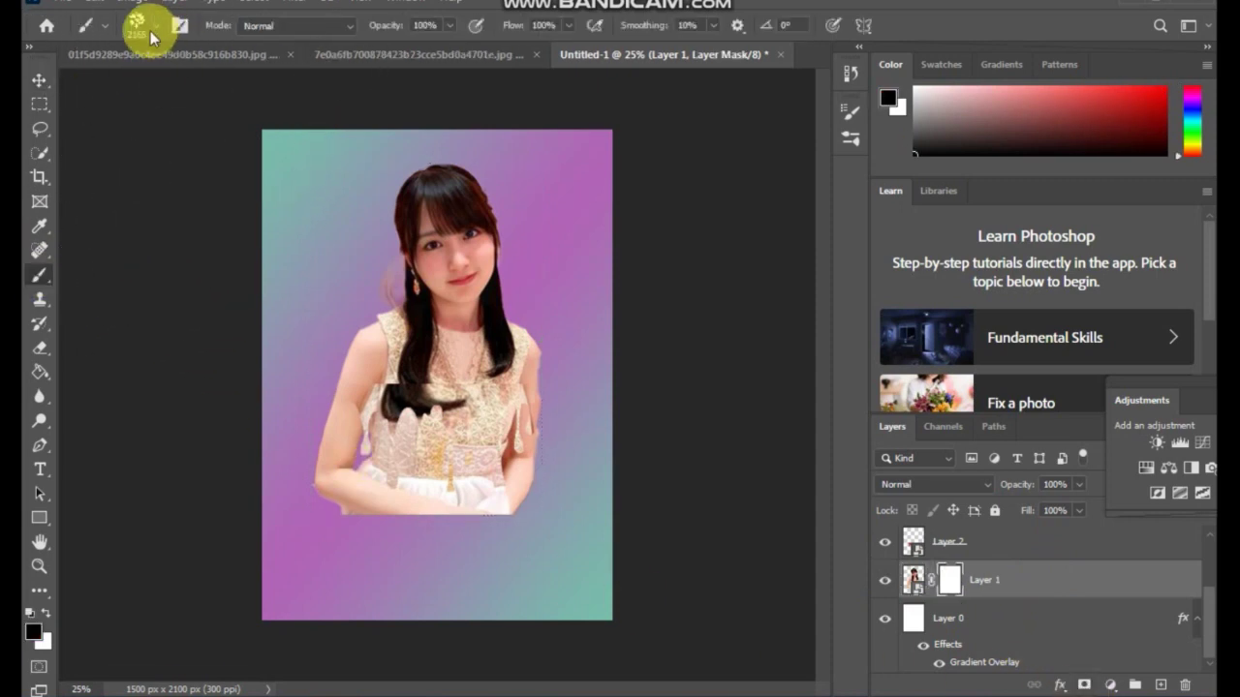
pyautogui.click(154, 24)
pyautogui.click(90, 166)
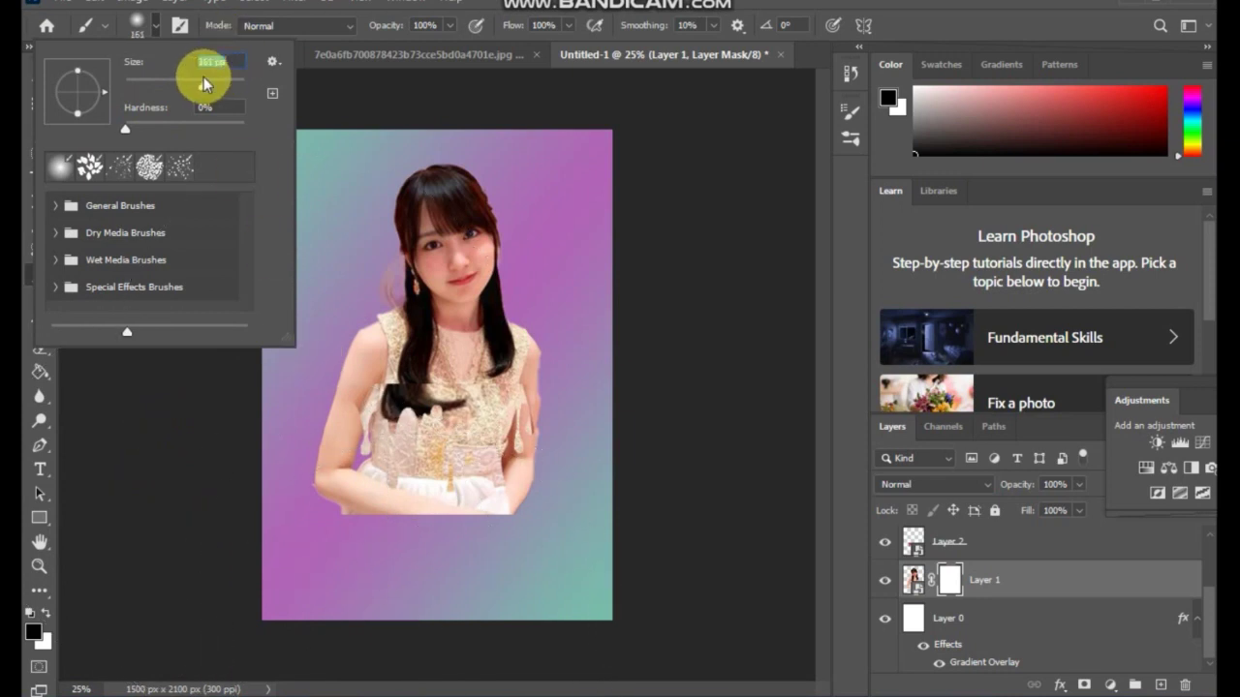
pyautogui.press('Return')
pyautogui.moveTo(410, 464)
pyautogui.mouseDown()
pyautogui.moveTo(435, 409)
pyautogui.moveTo(335, 407)
pyautogui.moveTo(353, 413)
pyautogui.moveTo(351, 434)
pyautogui.moveTo(297, 420)
pyautogui.moveTo(439, 504)
pyautogui.moveTo(459, 498)
pyautogui.moveTo(475, 420)
pyautogui.moveTo(443, 416)
pyautogui.moveTo(539, 409)
pyautogui.moveTo(542, 459)
pyautogui.moveTo(410, 532)
pyautogui.moveTo(484, 488)
pyautogui.moveTo(429, 429)
pyautogui.moveTo(335, 407)
pyautogui.moveTo(451, 452)
pyautogui.moveTo(498, 435)
pyautogui.moveTo(487, 424)
pyautogui.moveTo(584, 434)
pyautogui.mouseUp()
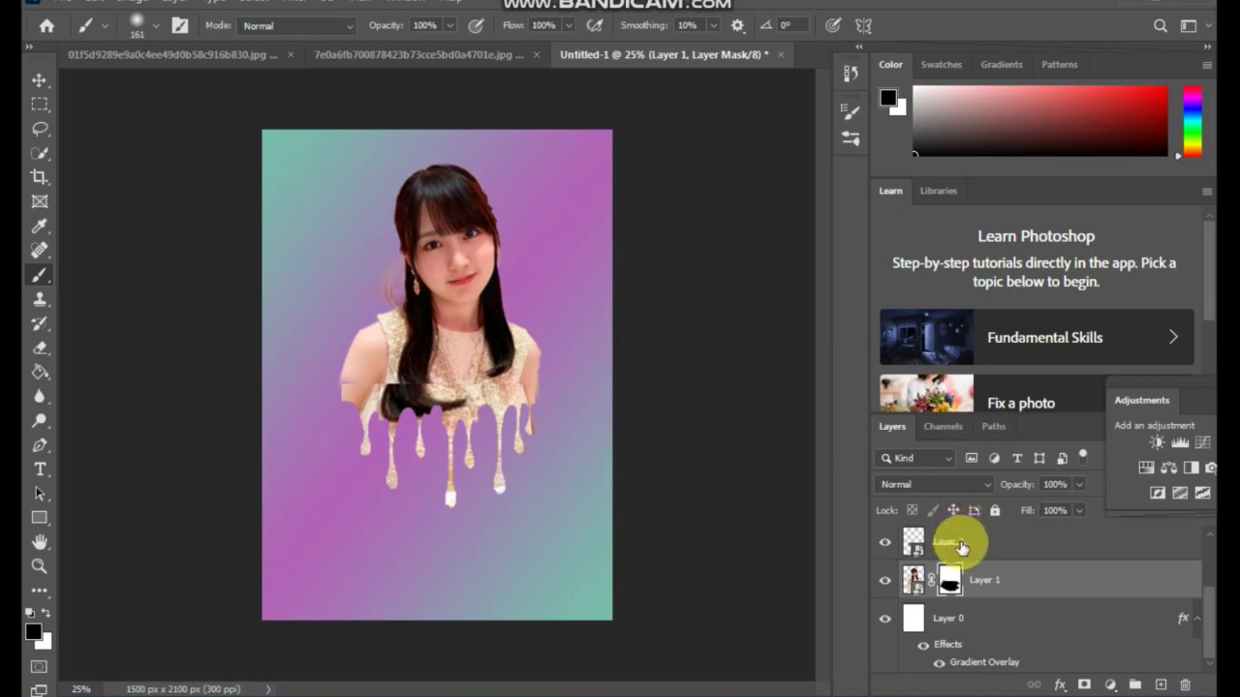
pyautogui.click(40, 80)
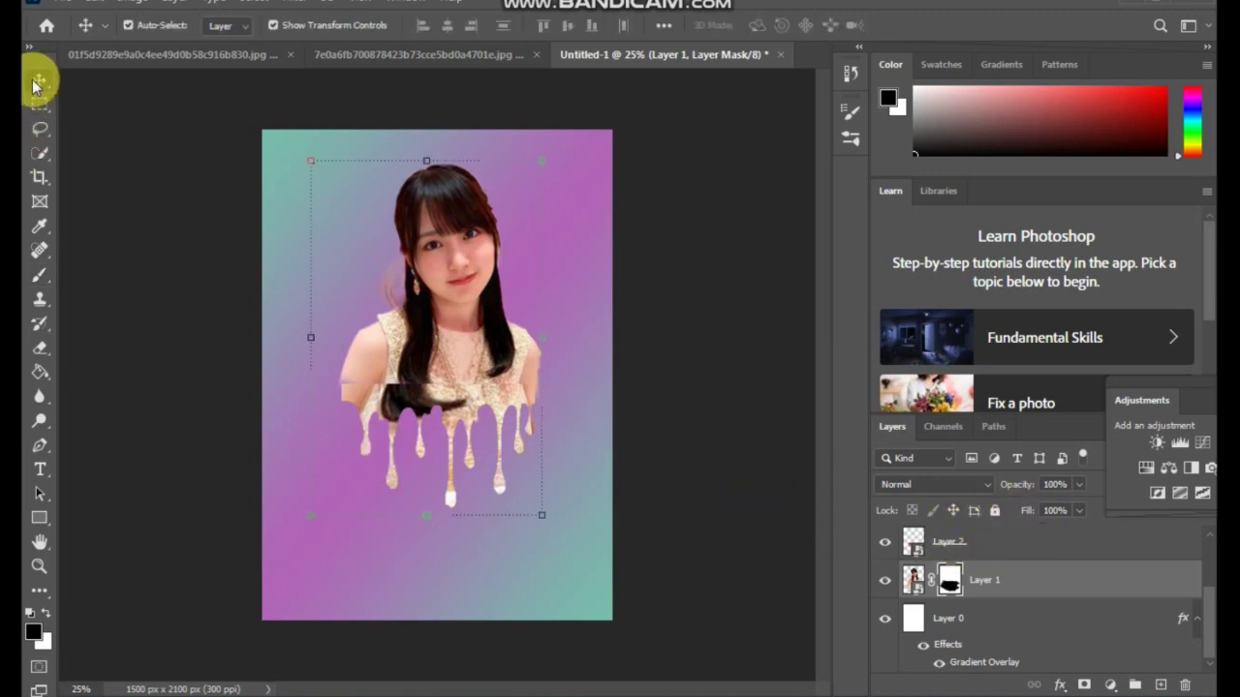
# Nudge the woman and the dripping lower half (Layer 2) into alignment
pyautogui.moveTo(469, 245); pyautogui.dragTo(471, 251)
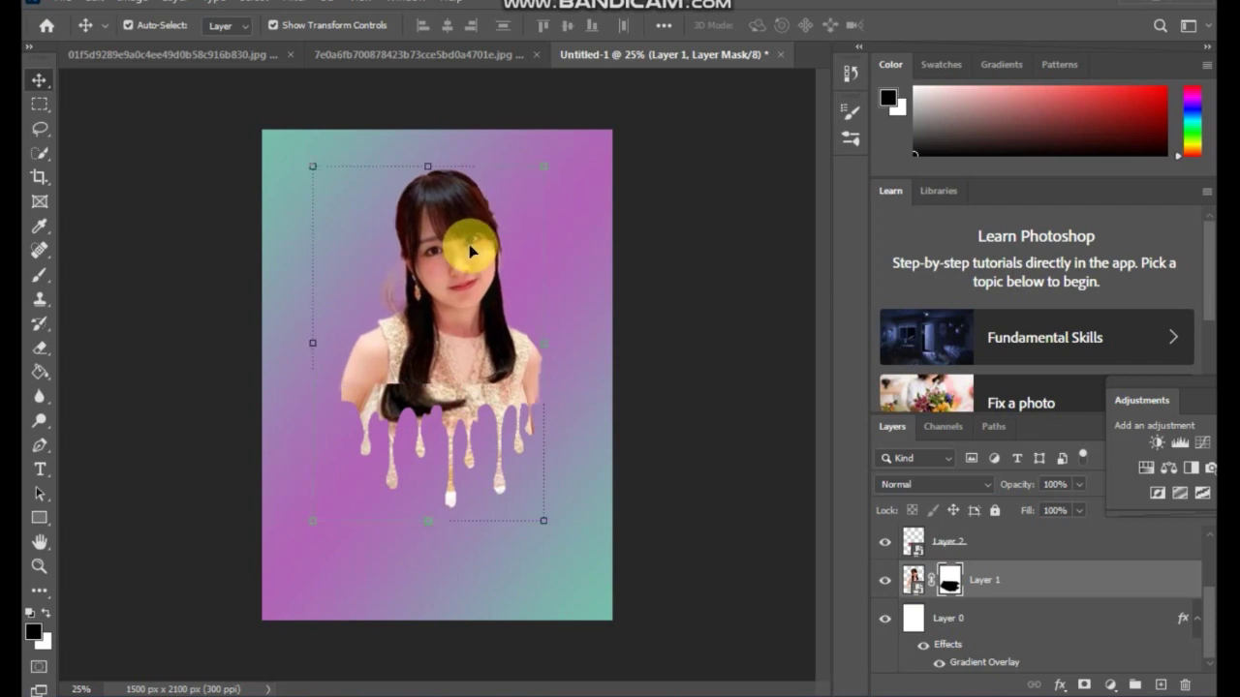
pyautogui.moveTo(468, 250); pyautogui.dragTo(465, 248)
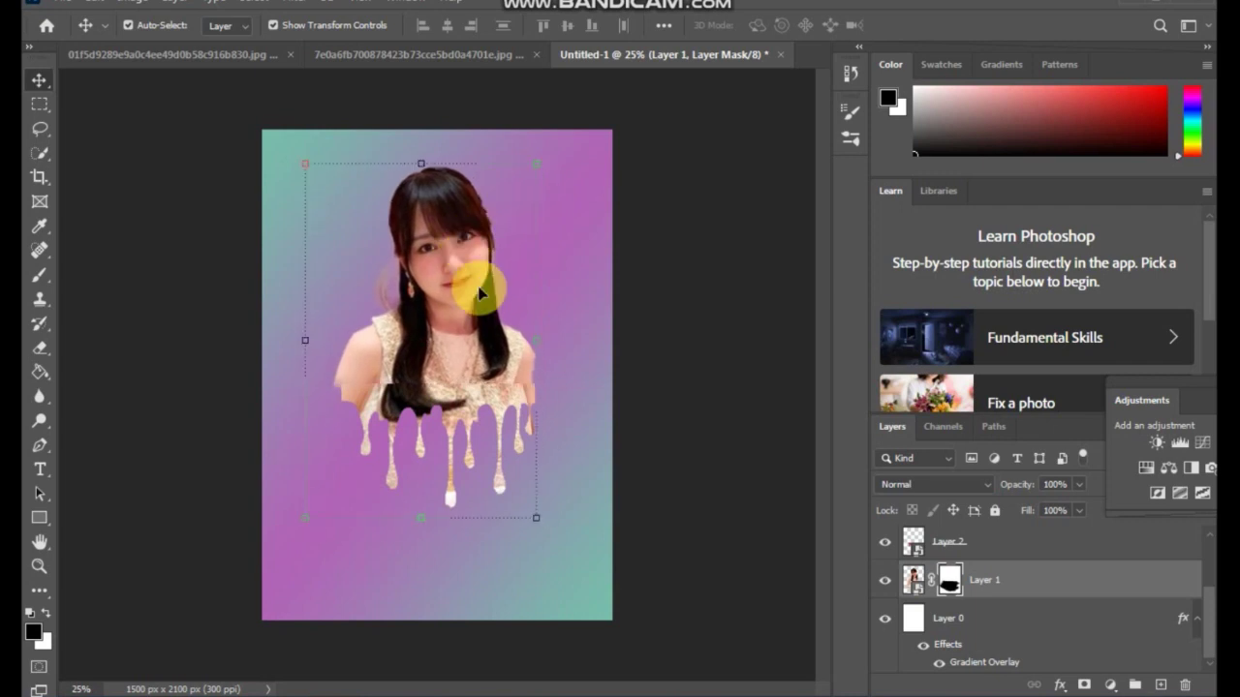
pyautogui.moveTo(492, 403); pyautogui.dragTo(494, 422)
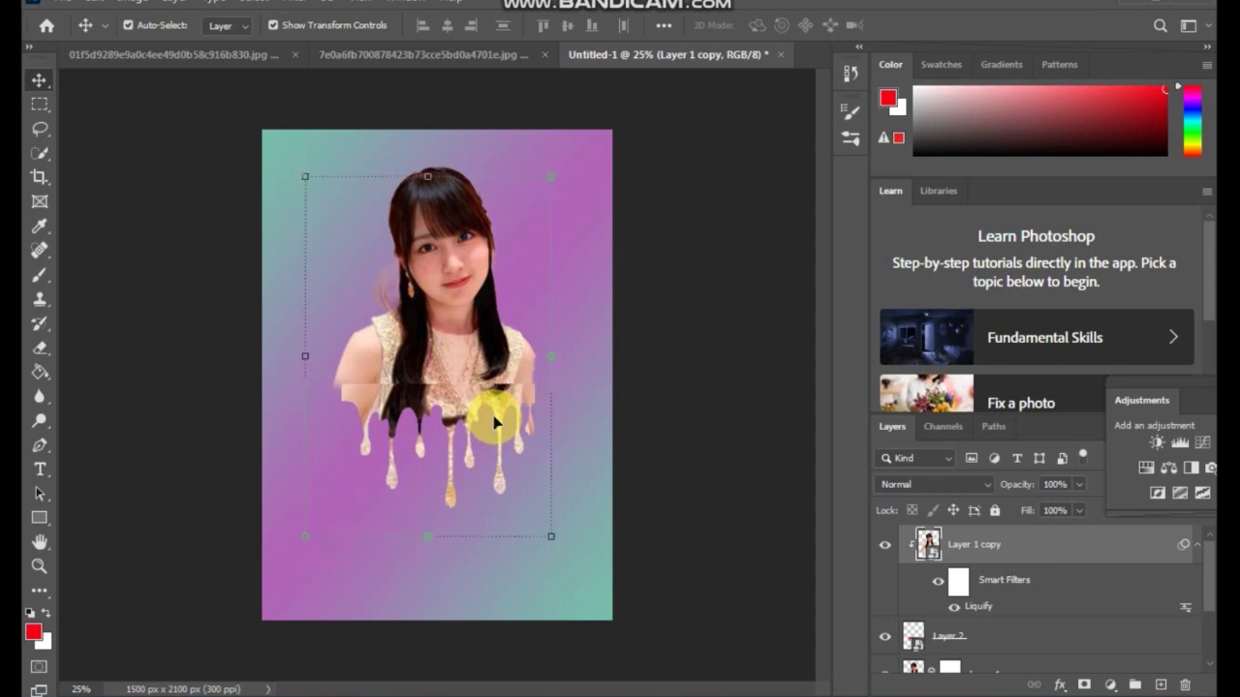
pyautogui.click(1000, 631)
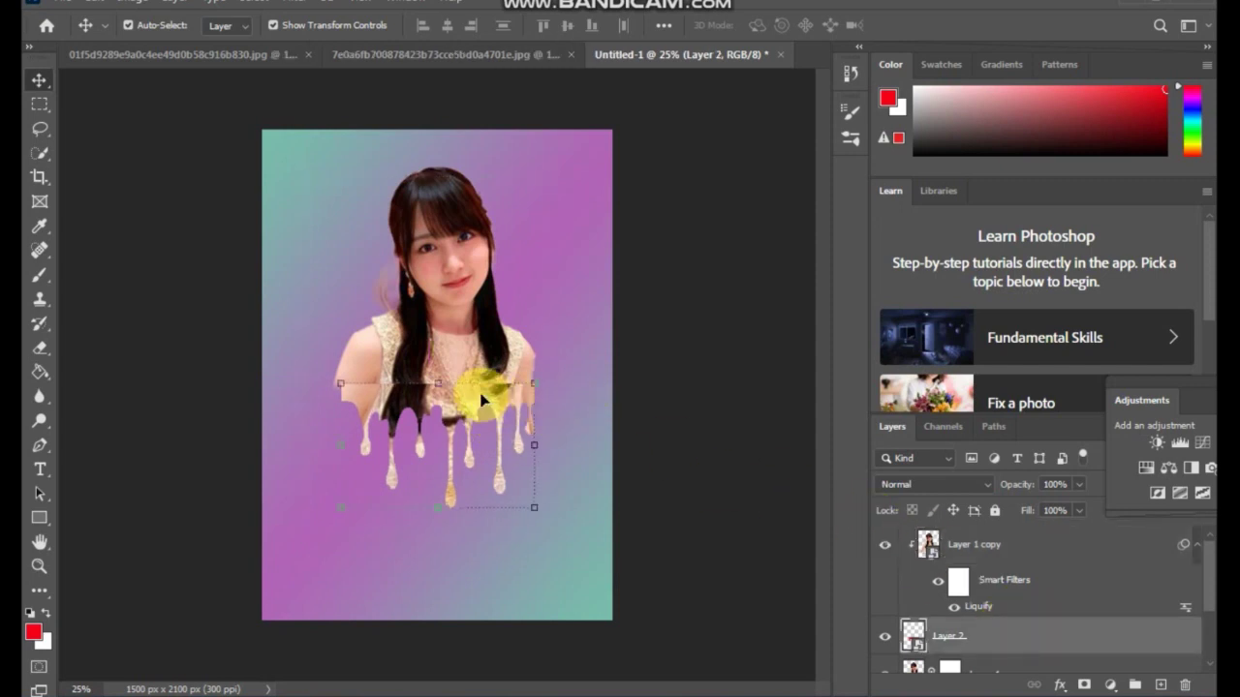
pyautogui.moveTo(482, 399); pyautogui.dragTo(474, 401)
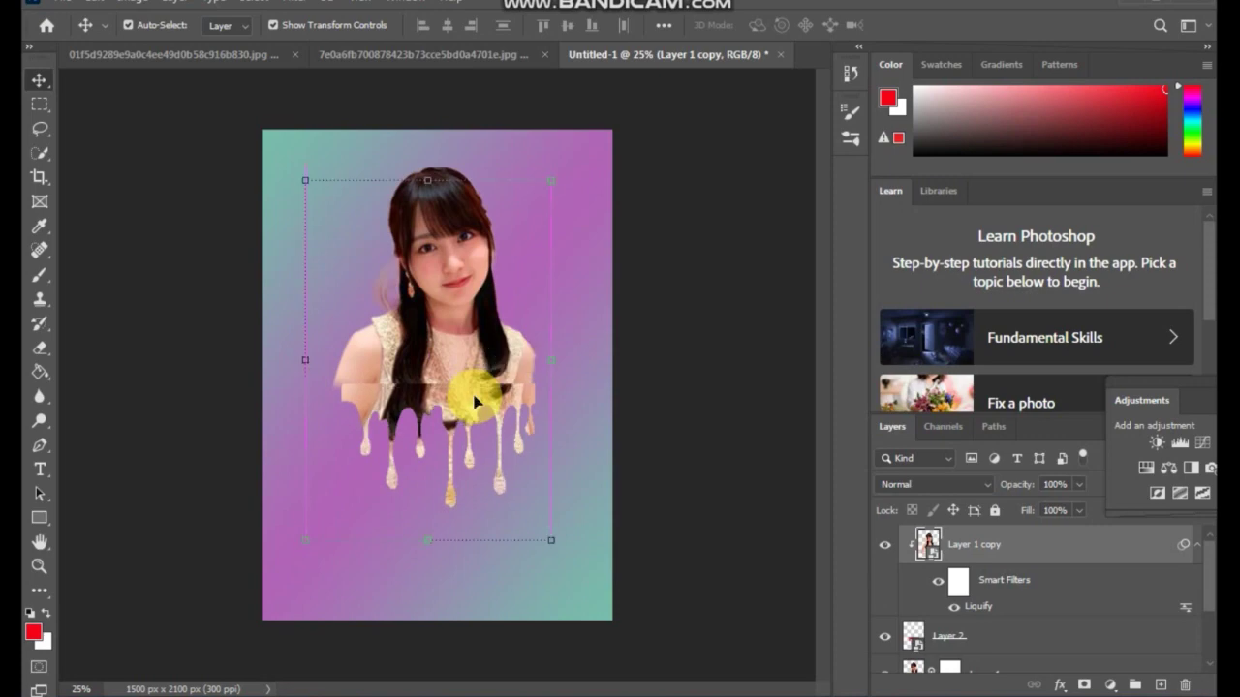
# Fine-tune the woman's upper-body position and turn off Show Transform Controls
pyautogui.click(1005, 639)
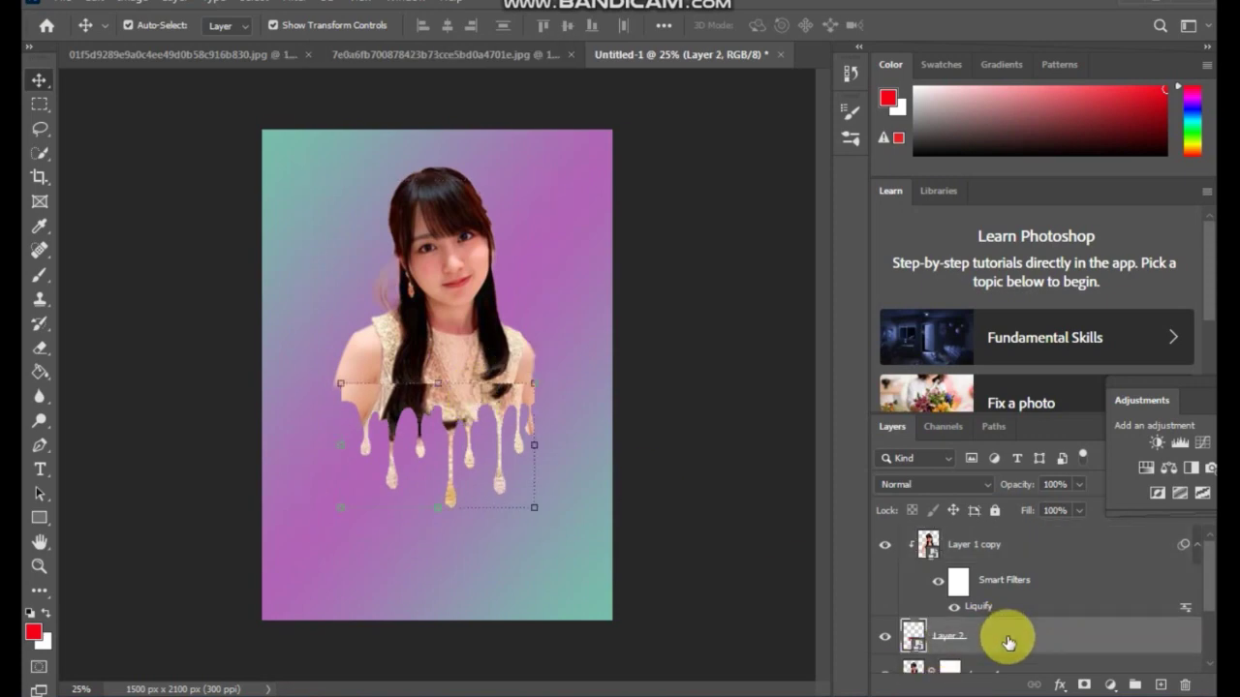
pyautogui.doubleClick(1007, 639)
pyautogui.click(938, 89)
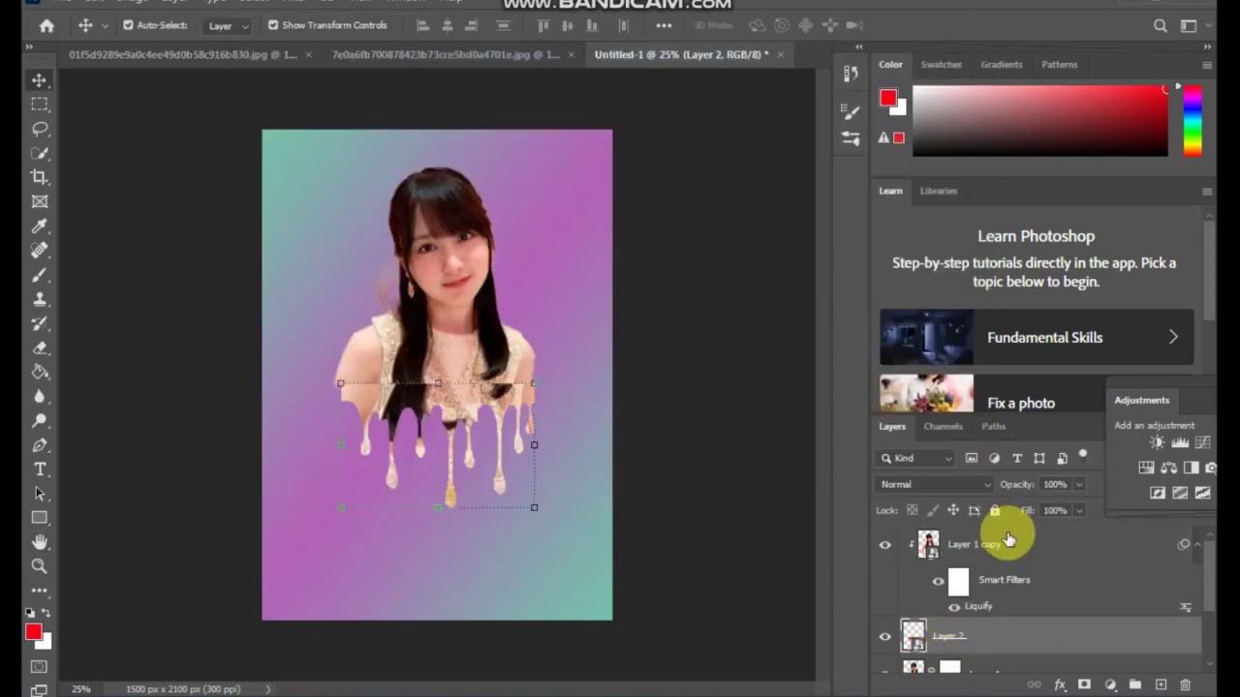
pyautogui.click(461, 264)
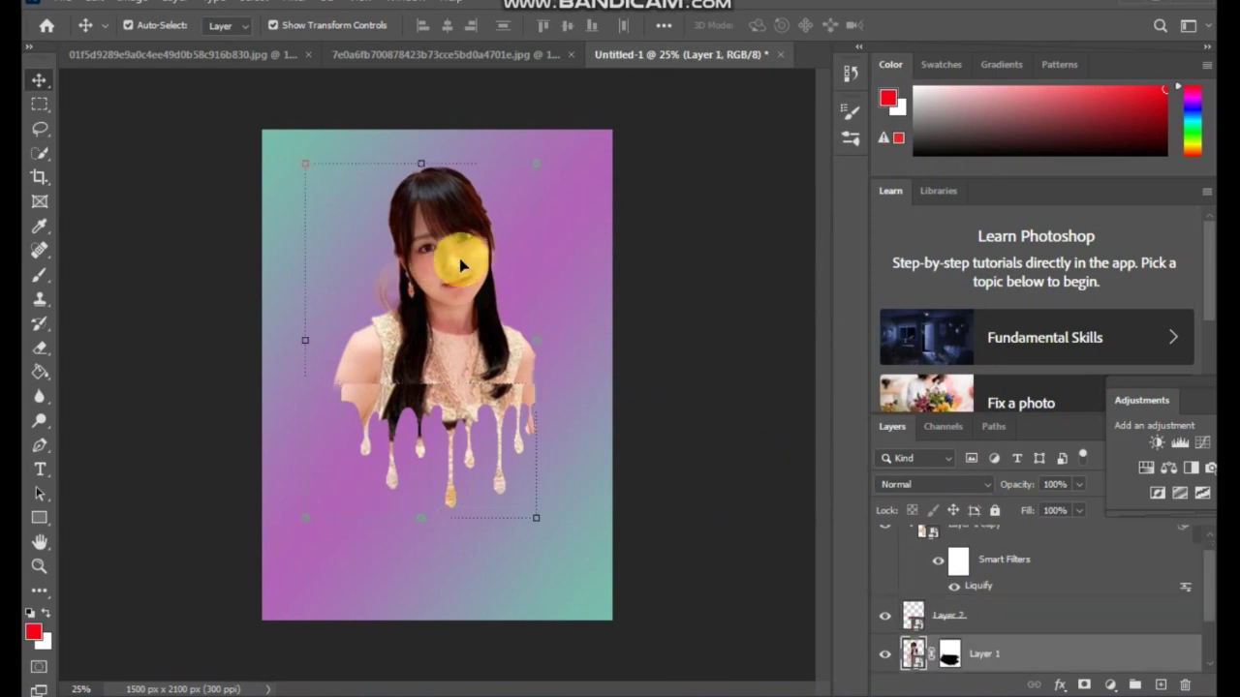
pyautogui.moveTo(461, 265); pyautogui.dragTo(467, 275)
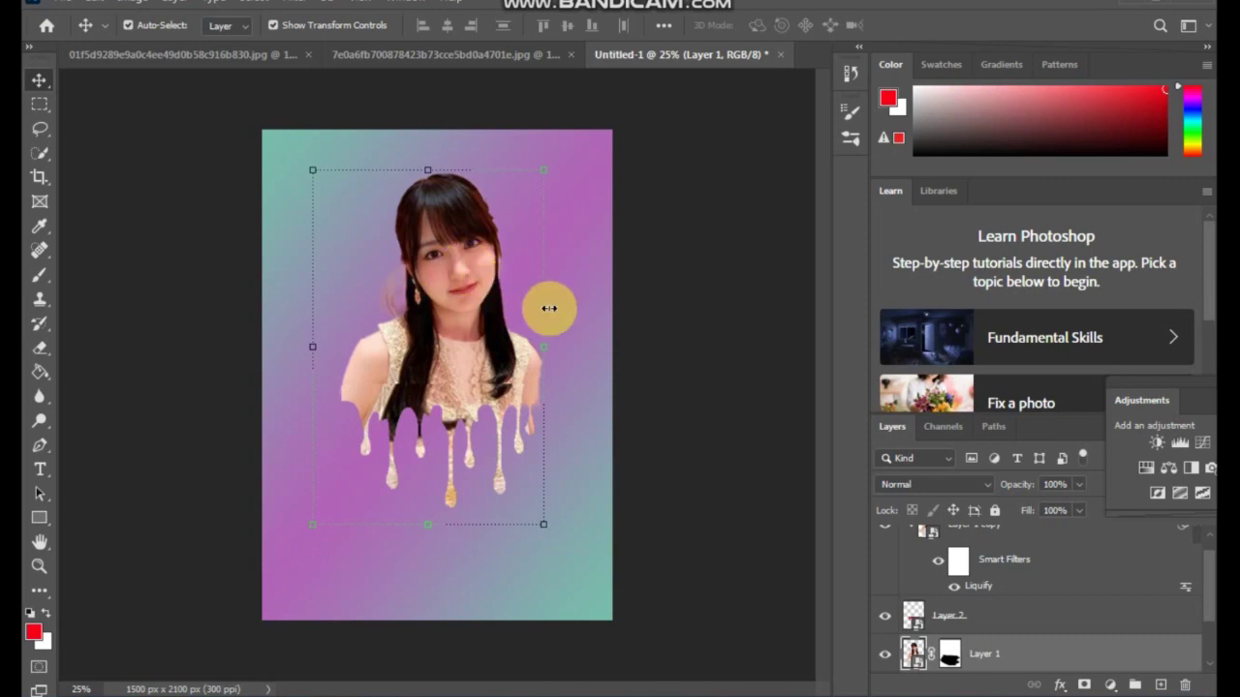
pyautogui.click(272, 25)
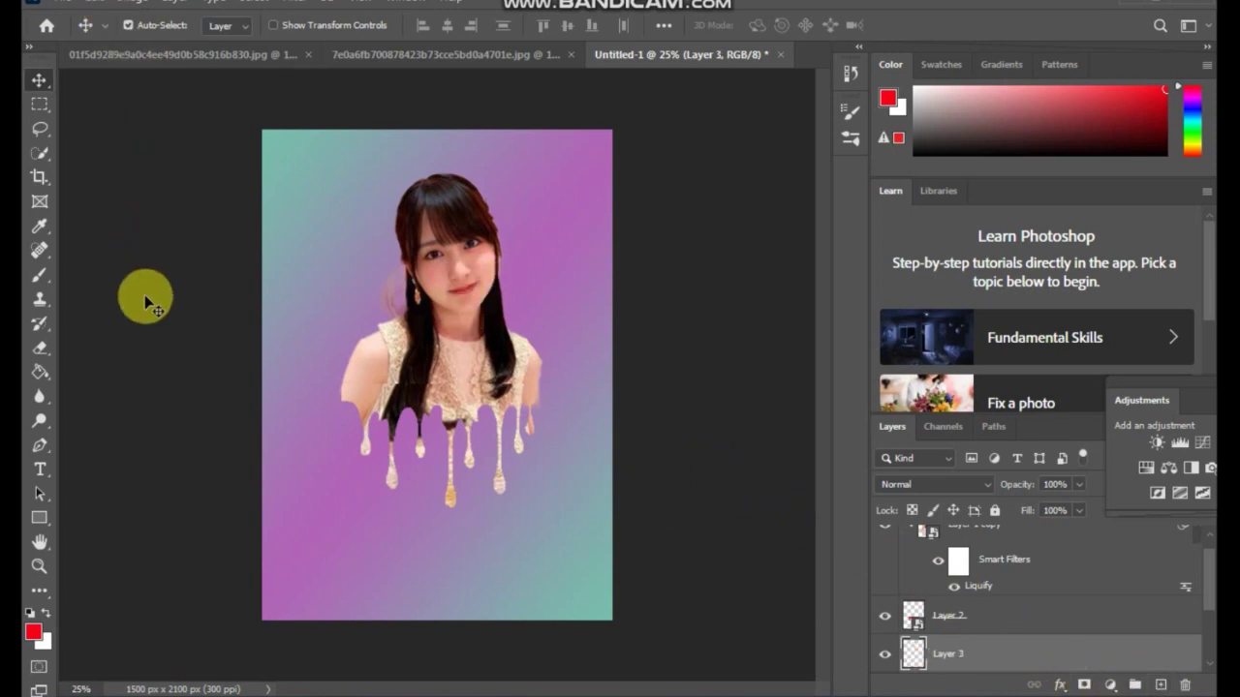
# Stamp large red leaves across the poster on Layer 3 with a leaf-shaped brush tip
pyautogui.click(39, 275)
pyautogui.click(181, 27)
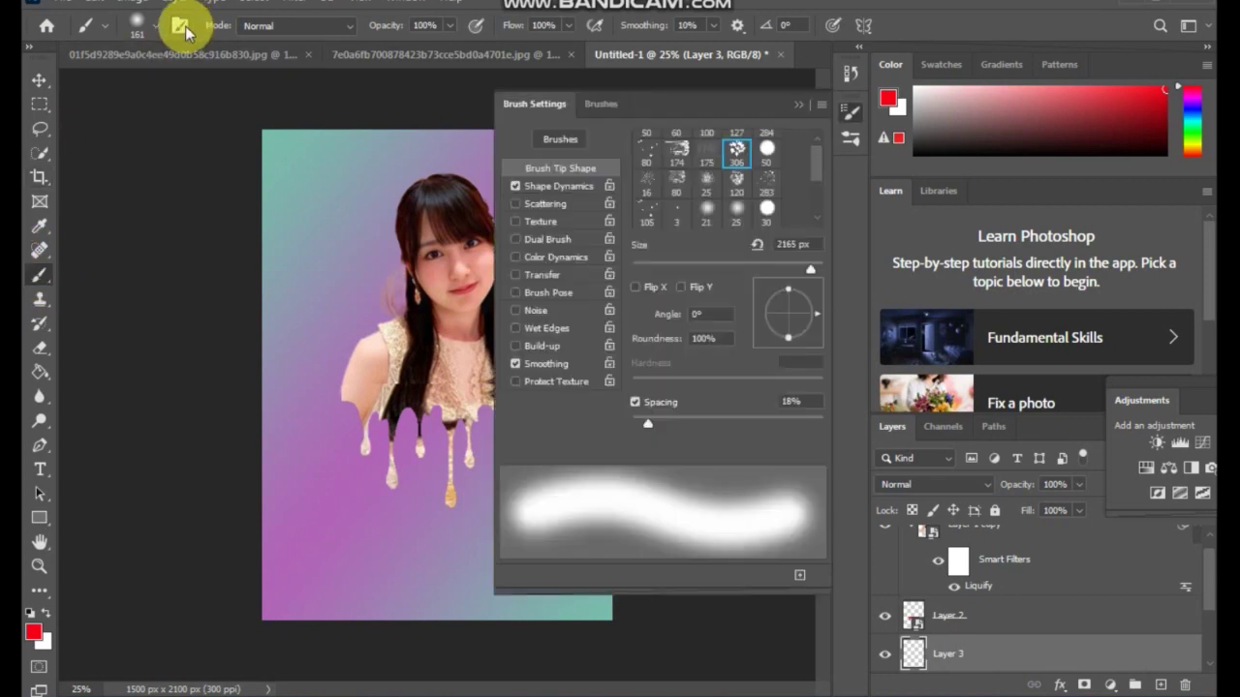
pyautogui.click(139, 21)
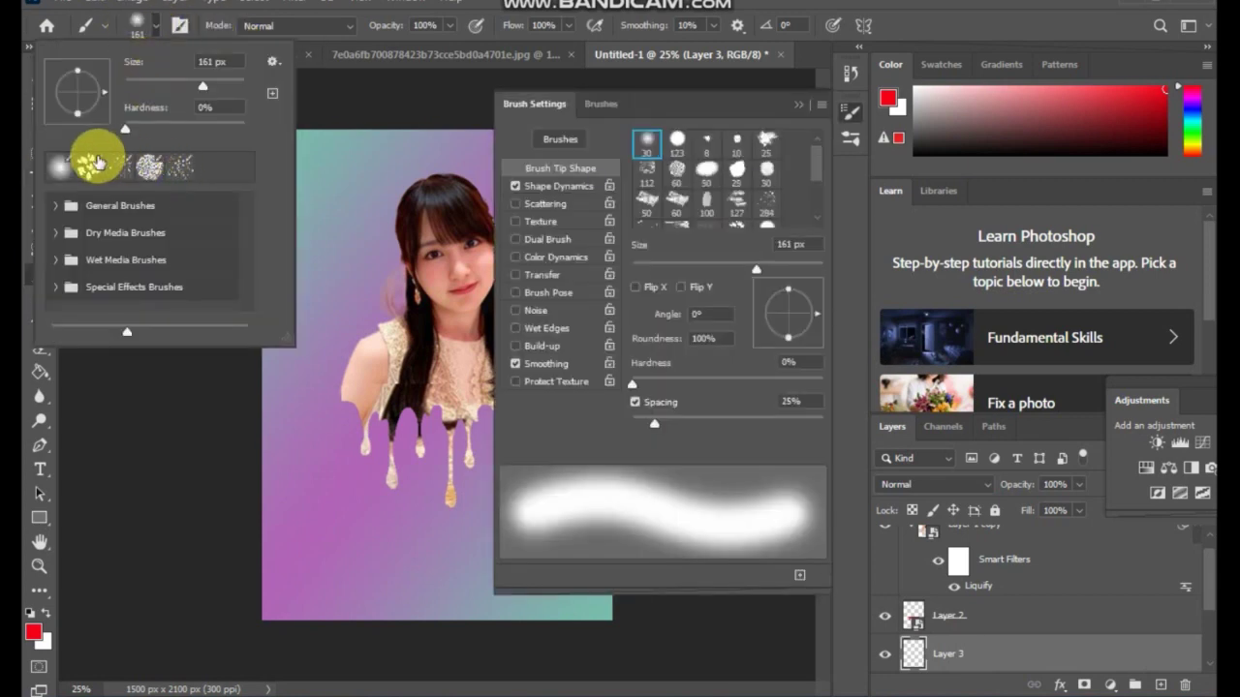
pyautogui.click(94, 165)
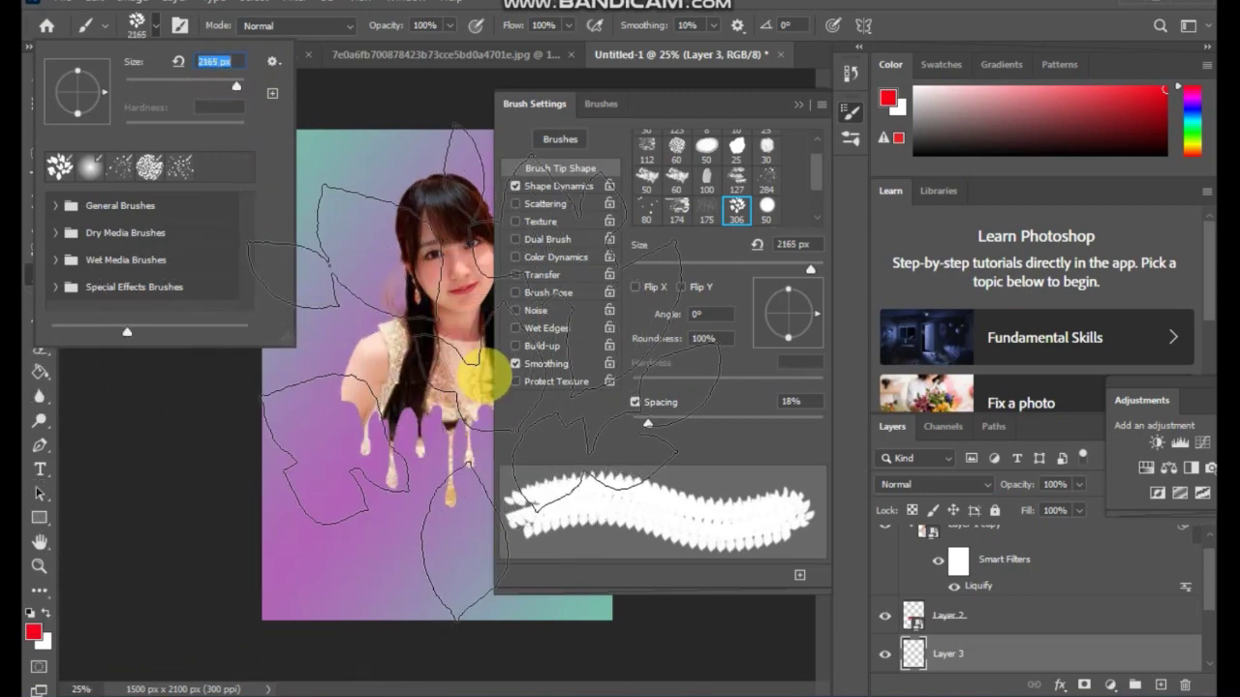
pyautogui.click(481, 378)
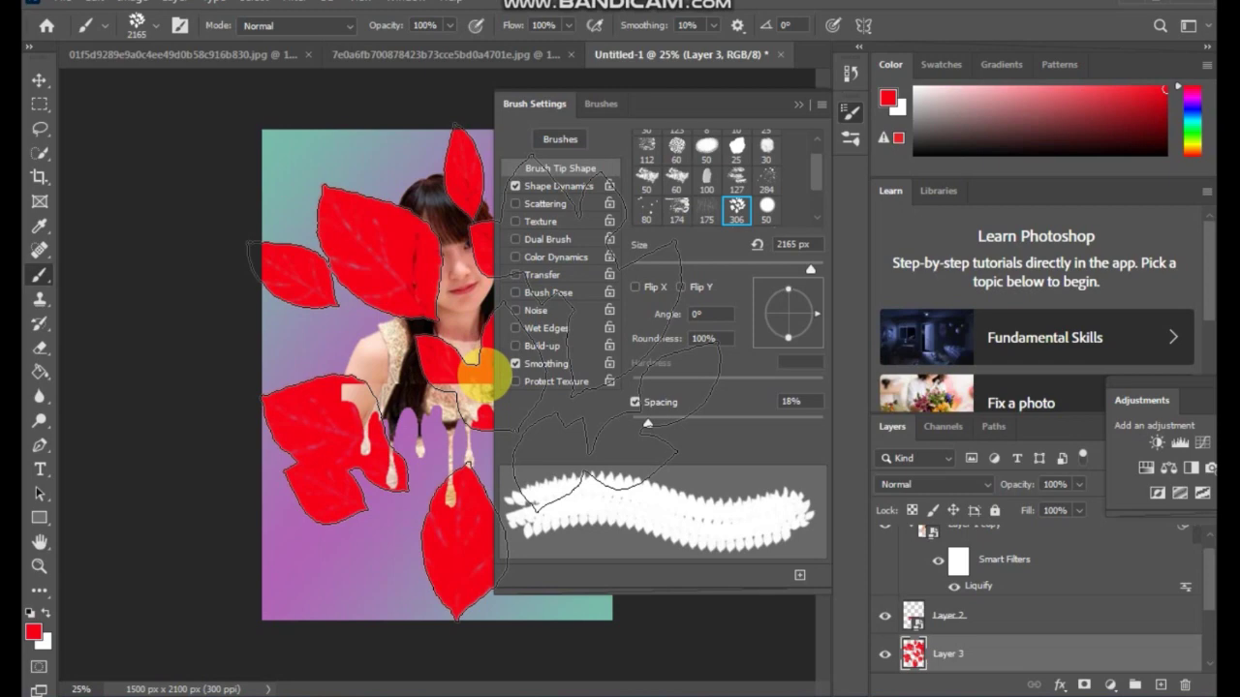
pyautogui.click(796, 105)
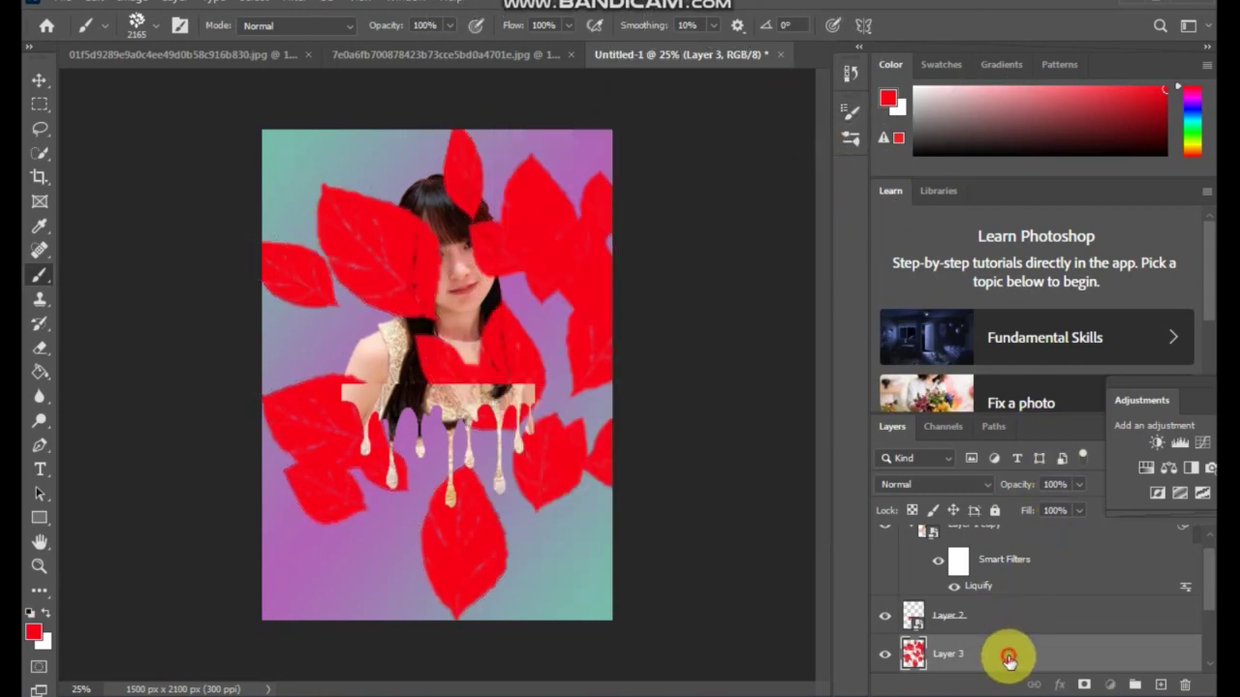
# Move the leaves layer beneath the woman photo in the layer stack
pyautogui.moveTo(1008, 659); pyautogui.dragTo(985, 621)
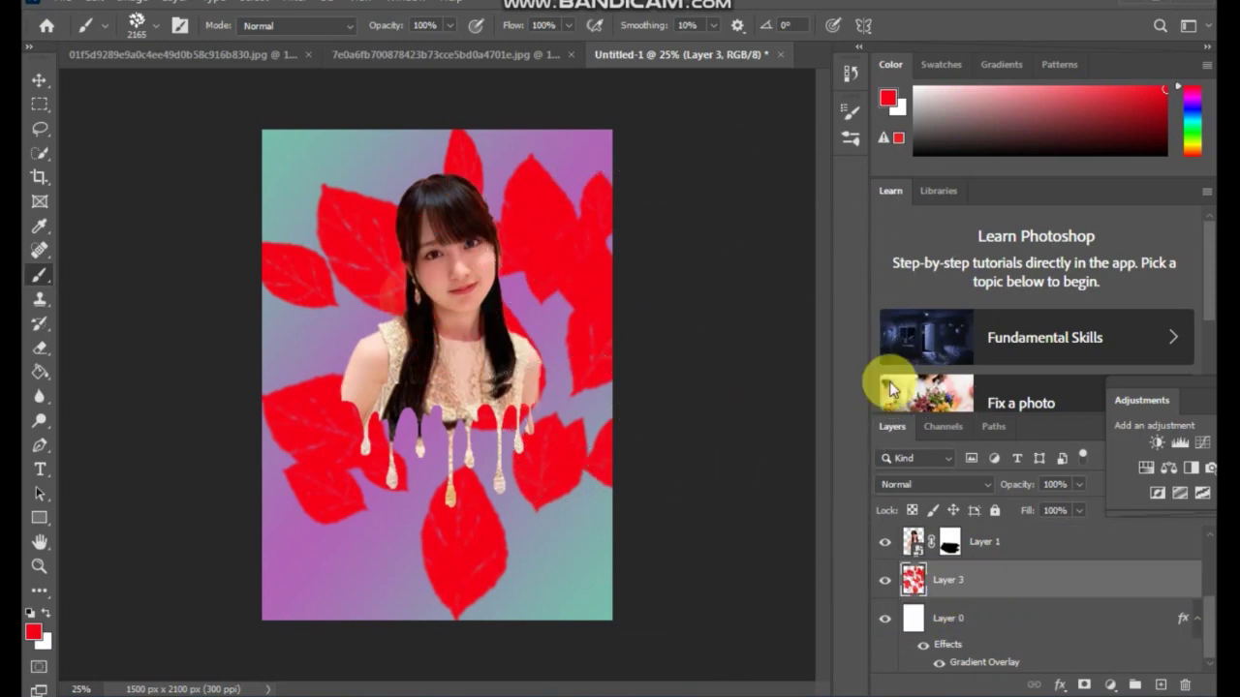
pyautogui.moveTo(913, 579)
pyautogui.mouseDown()
pyautogui.moveTo(124, 146)
pyautogui.moveTo(61, 3)
pyautogui.mouseUp()
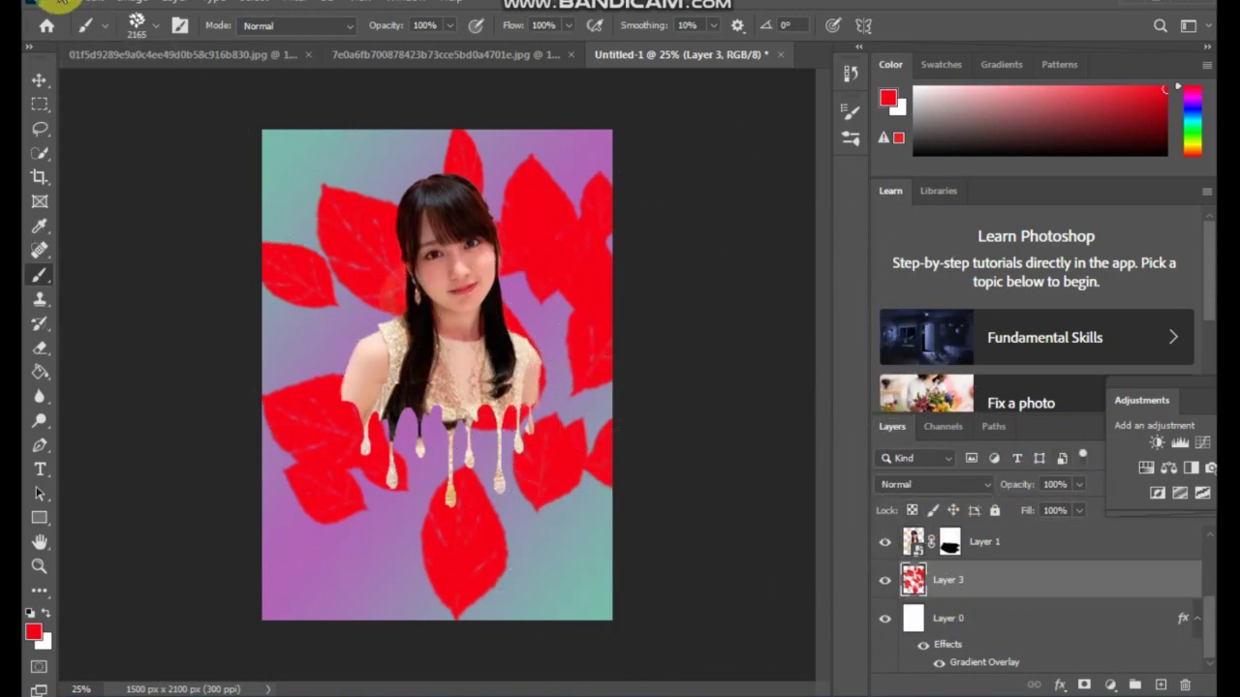
pyautogui.click(64, 4)
# Open Save As for the poster with the file type set to JPEG
pyautogui.click(188, 222)
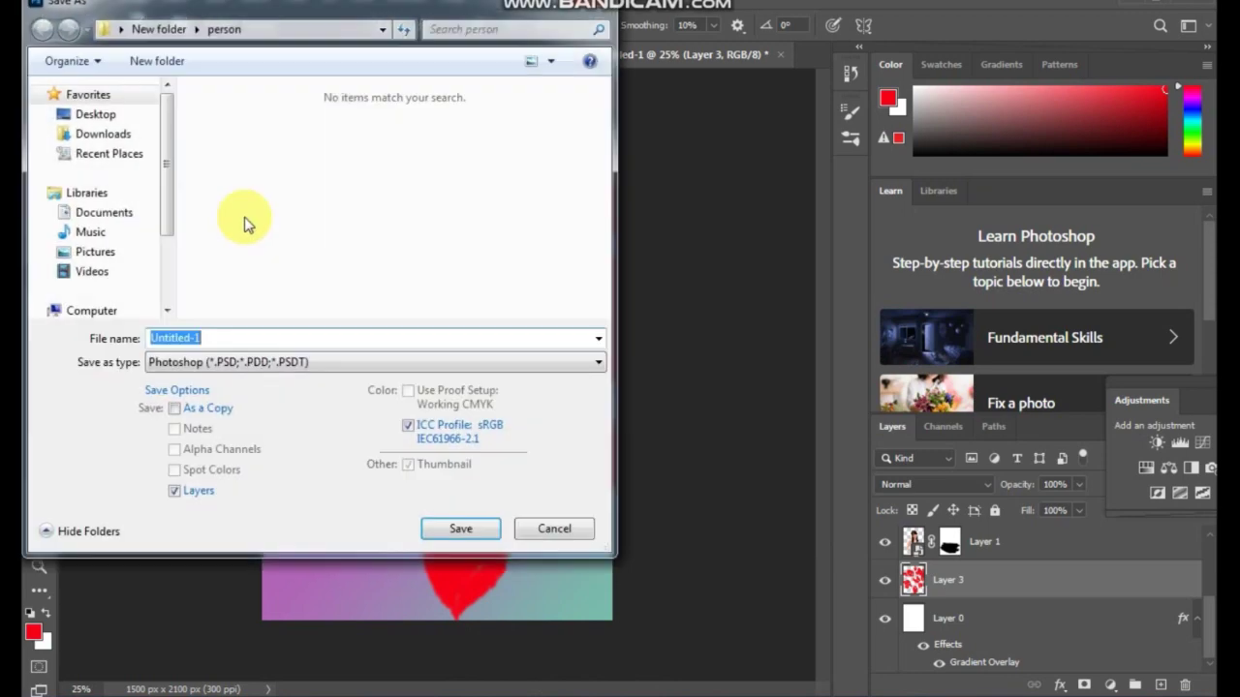
pyautogui.click(368, 364)
pyautogui.click(359, 507)
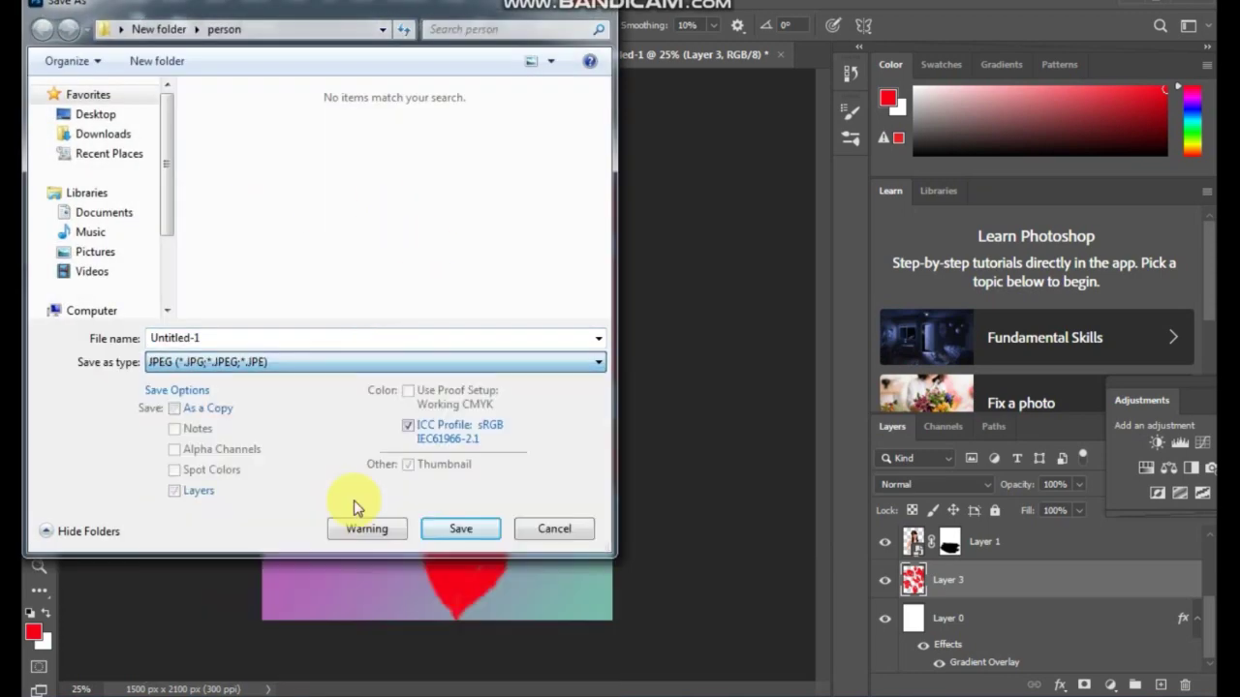